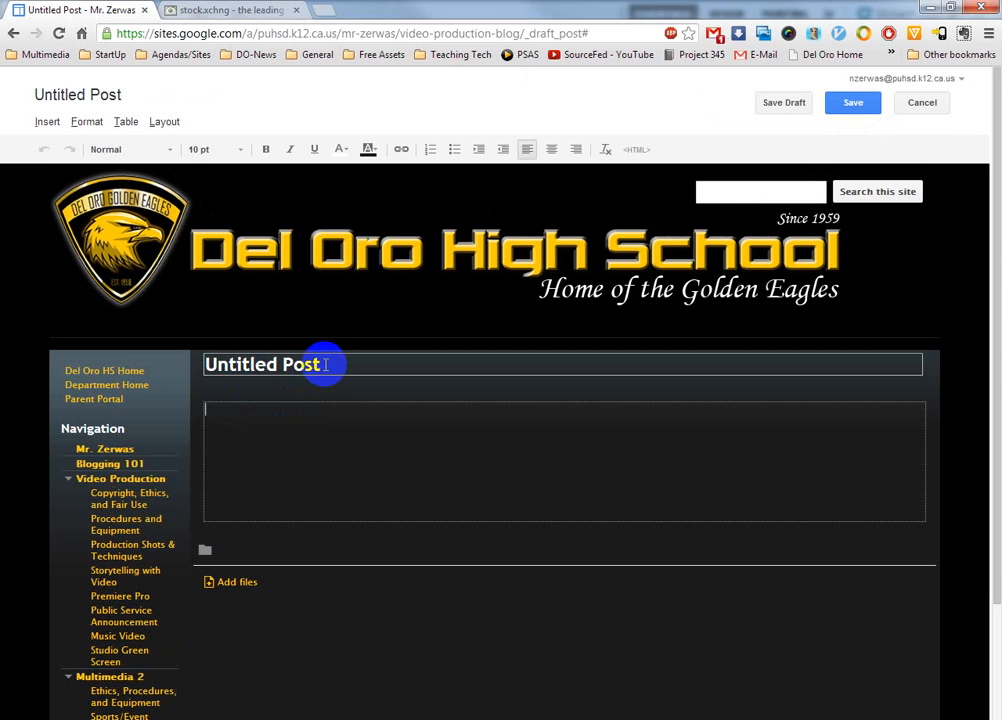
Step: Replace the post title with Accidental Parade
{"action": "left_click_drag", "start_coordinate": [325, 364], "coordinate": [175, 385]}
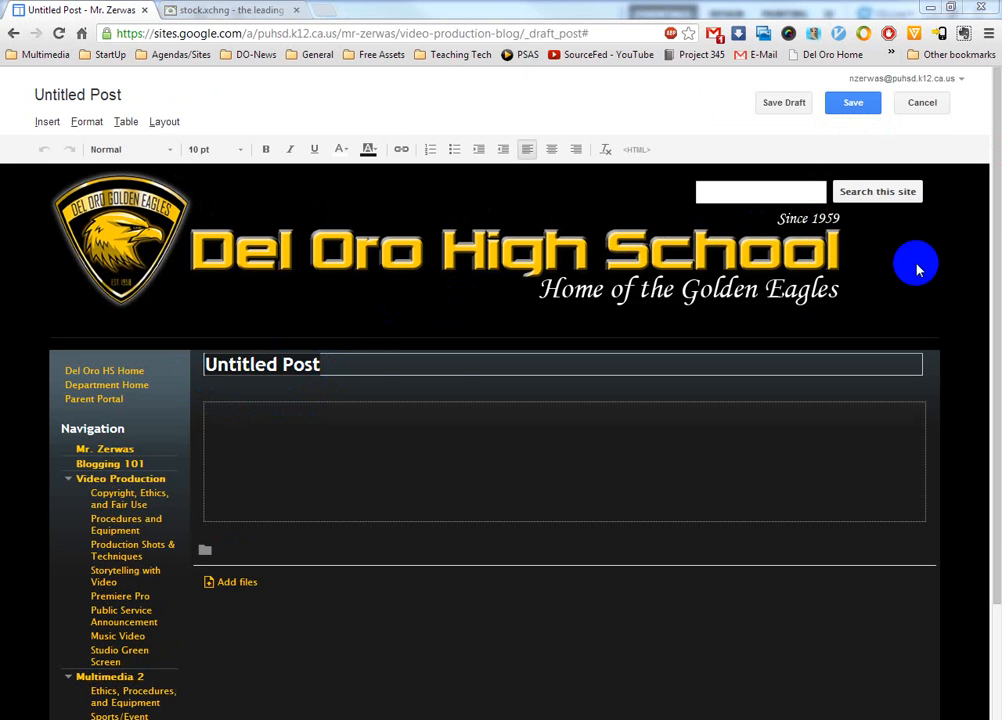
{"action": "left_click", "coordinate": [313, 364]}
{"action": "left_click_drag", "start_coordinate": [313, 364], "coordinate": [208, 369]}
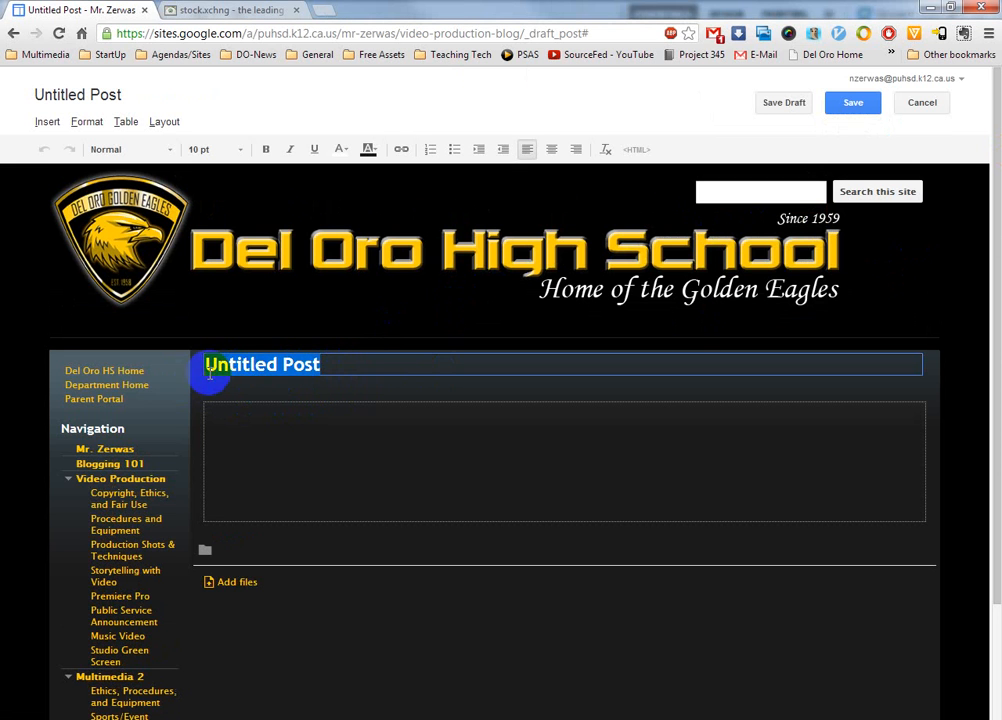
{"action": "type", "text": "Accidental Parade"}
Step: Paste the prepared story text into the post body
{"action": "left_click", "coordinate": [313, 435]}
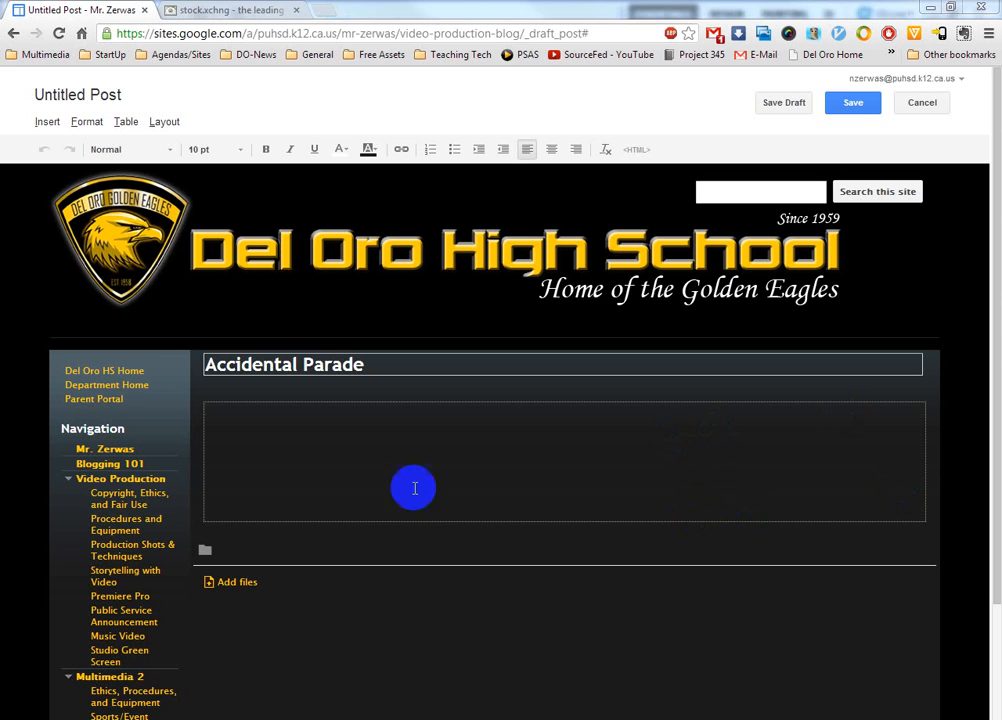
{"action": "left_click", "coordinate": [307, 470]}
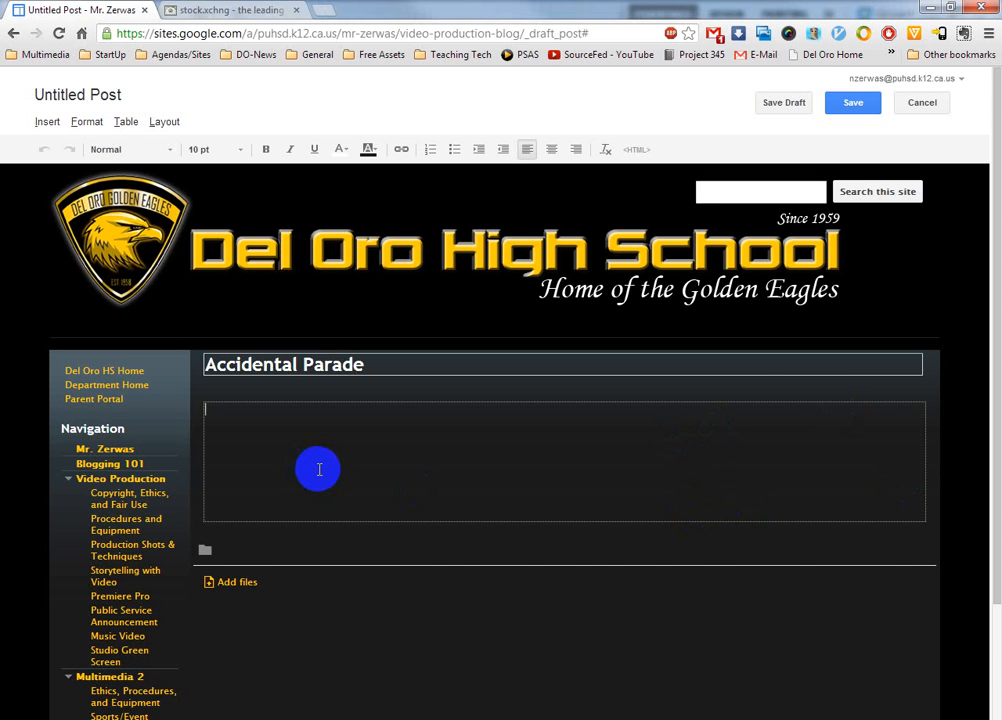
{"action": "type", "text": "I went into my classroom on Saturday morning to drop a few things off and get ready for the coming week.  When I pulled into the parking lot, there were cars and buses everywhere.  I had forgotten about the Band Spectacular.  There were a few people directing traffic and they (very reluctantly) let me through and told me that I could try and find a place to park in the back of campus.  I did.  I was in my room for about an hour.  When I got back in my car and drove to the front of campus, the folks directing traffic were occupied with another car so I thought I'd just sneak around them.  I could see that there were a few bands standing in the street but it looked like they were just warming up.  I could clearly tell that I had plenty of room to navigate my minivan (yes, I drive a minivan) around the bands and make my way back home.  So I pulled out into the street, went into the bike lane to get around the first two bands, then pulled up behind a band with a wider girth than the others.  Just as I realized that I couldn't make it around this band and I couldn't turn around, I also noticed that these bands were no longer warming up but that the parade had actually started.  I was stuck.  I drove at a very slow pace for a half a mile following the band in green and being chased by the band in black.  I felt like I should have been waving and throwing candy but I kept my eyes fixed on my steering wheel, trying desperately to avoid eye-contact with the spectators lining the street.  I turned left at my first opportunity and didn't look back.  This was my first time in a parade and I have to say it was much more awkward than I expected it to be."}
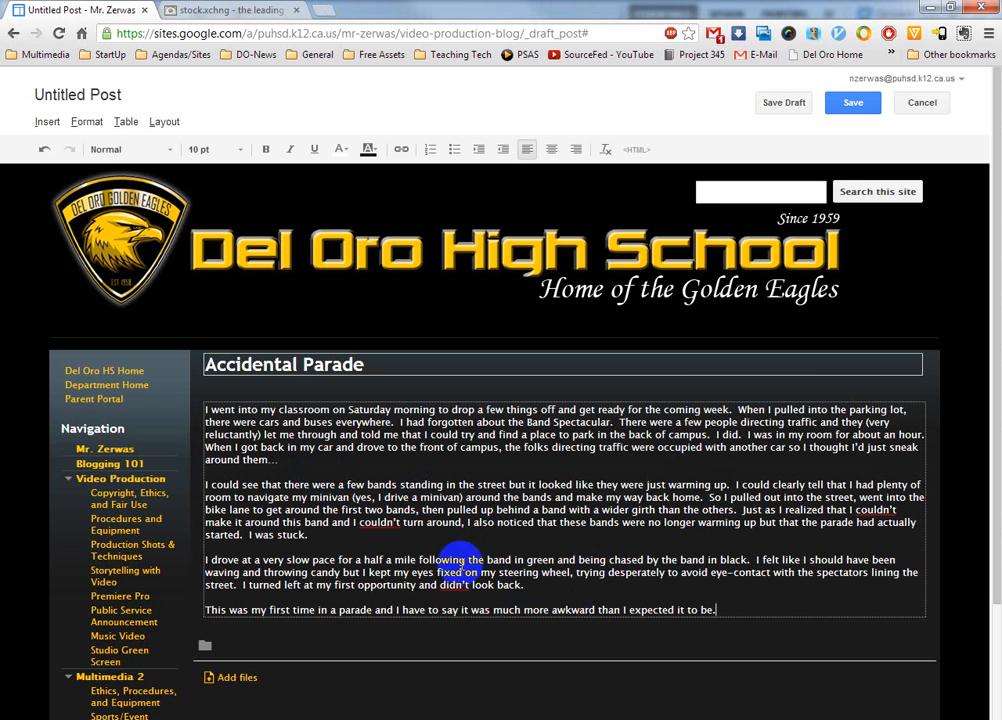
Step: Fix the flagged spellings in the body by choosing the apostrophe forms couldn't and didn't
{"action": "right_click", "coordinate": [372, 521]}
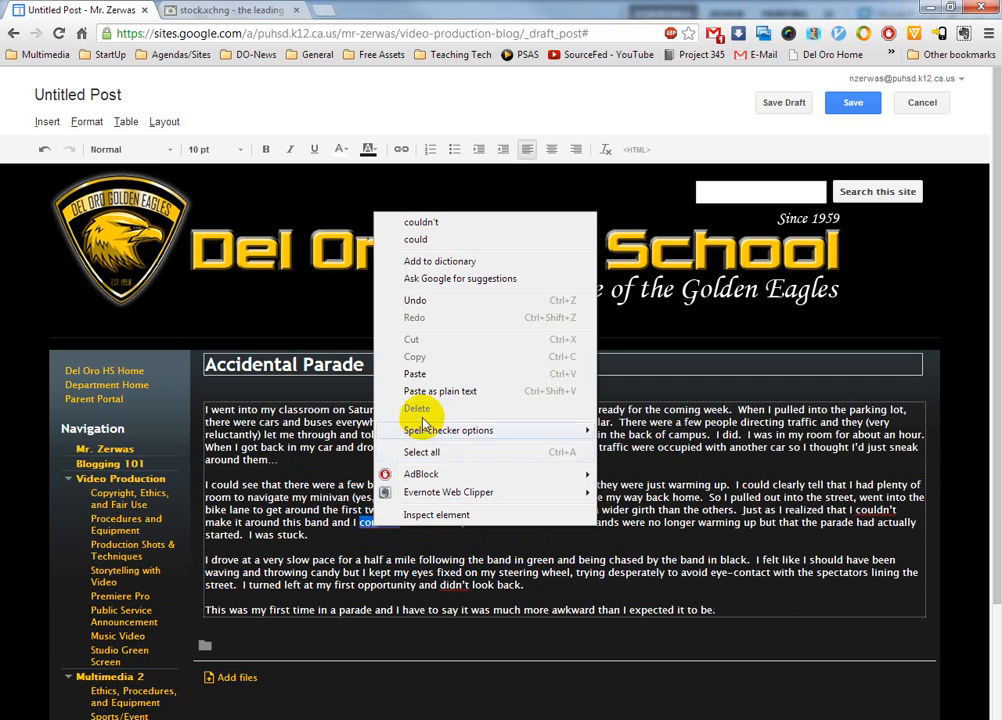
{"action": "left_click", "coordinate": [425, 221]}
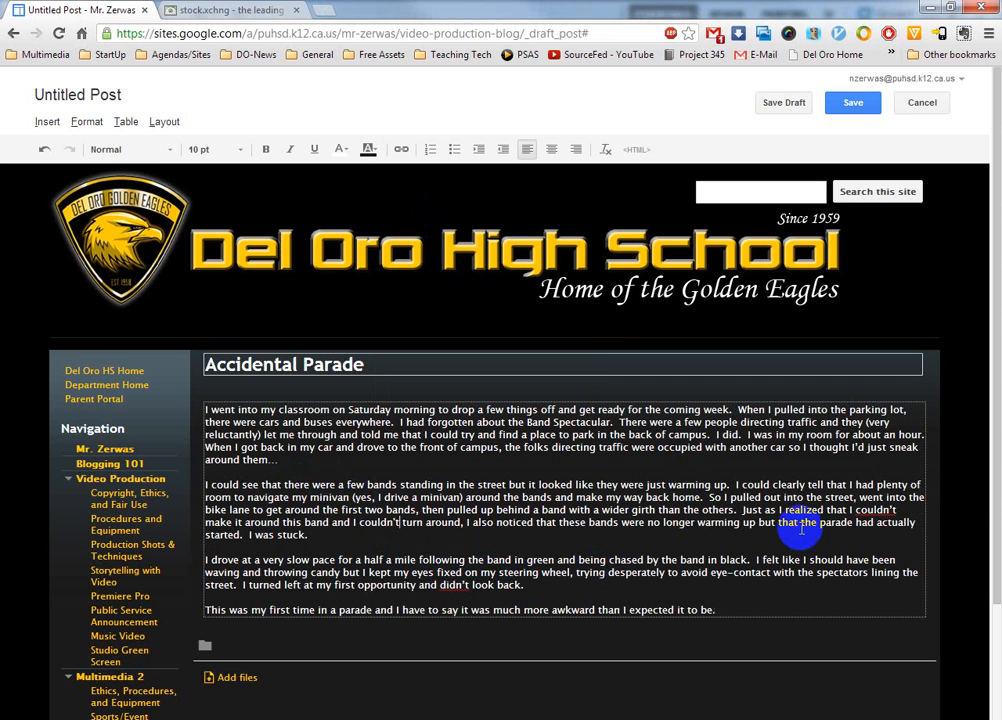
{"action": "right_click", "coordinate": [877, 511]}
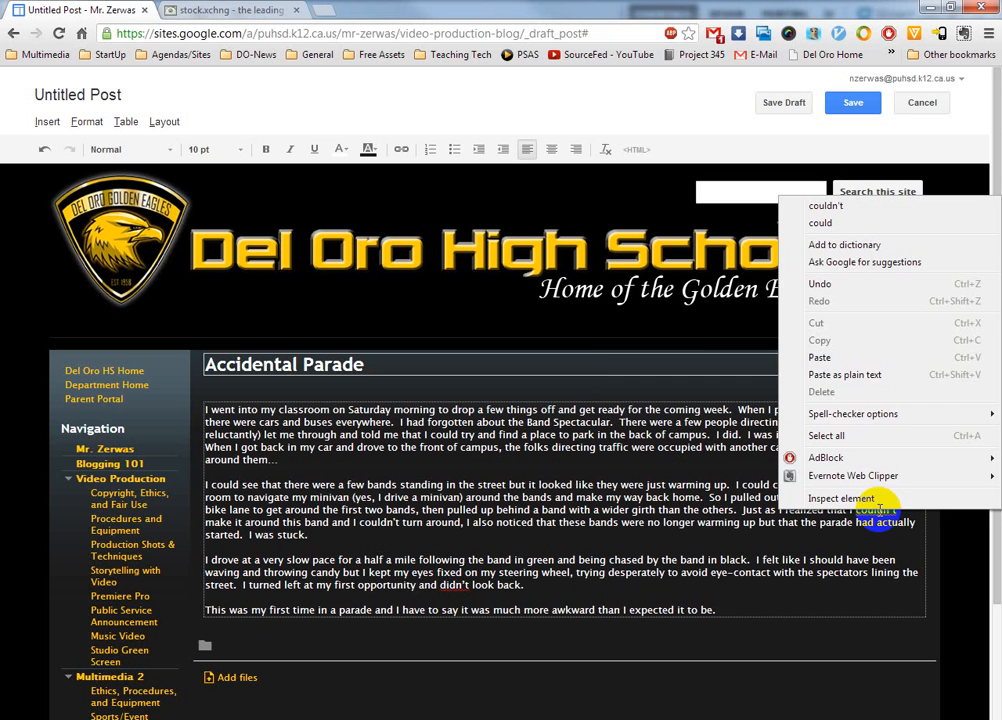
{"action": "left_click", "coordinate": [828, 207]}
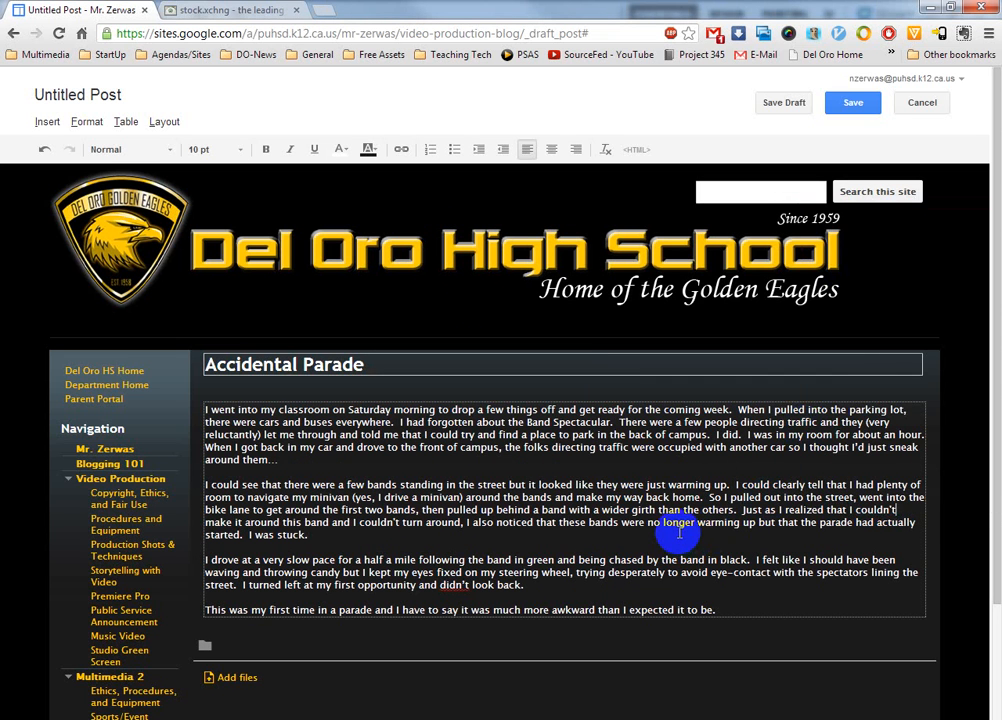
{"action": "right_click", "coordinate": [448, 586]}
{"action": "left_click", "coordinate": [496, 304]}
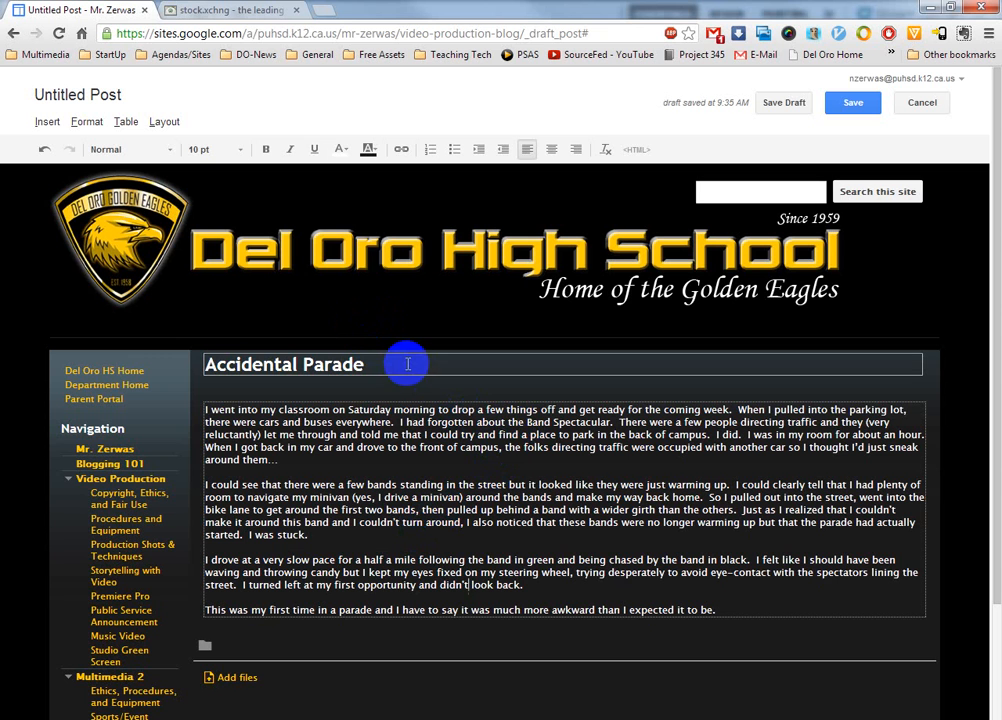
Step: Switch to the stock photo site tab and search photos for marching band
{"action": "left_click", "coordinate": [245, 12]}
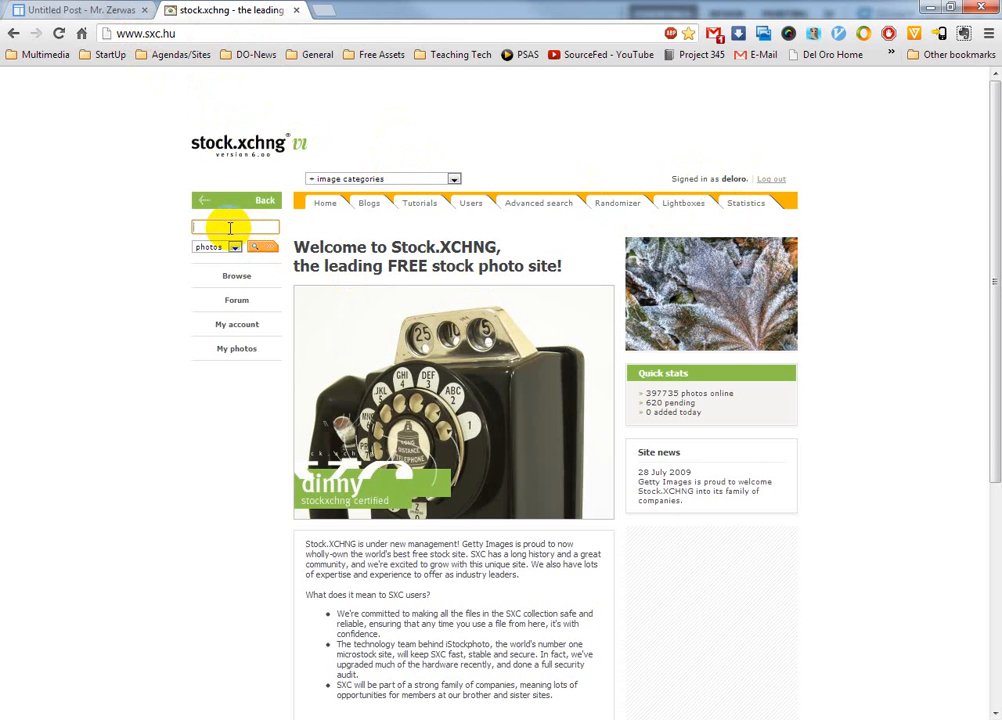
{"action": "type", "text": "ma"}
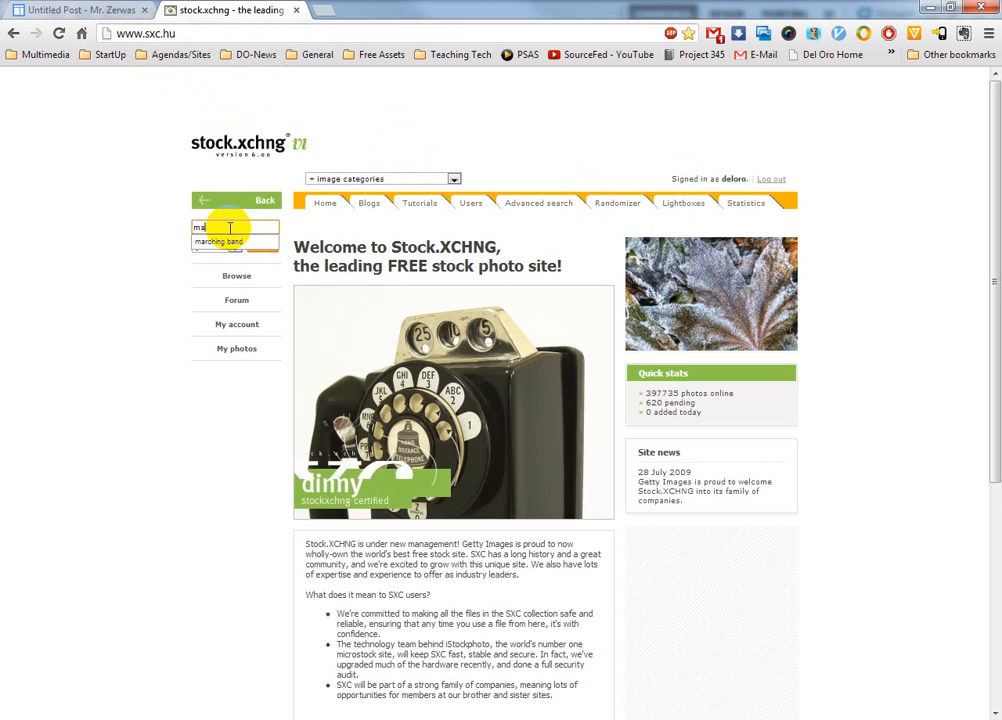
{"action": "type", "text": "r"}
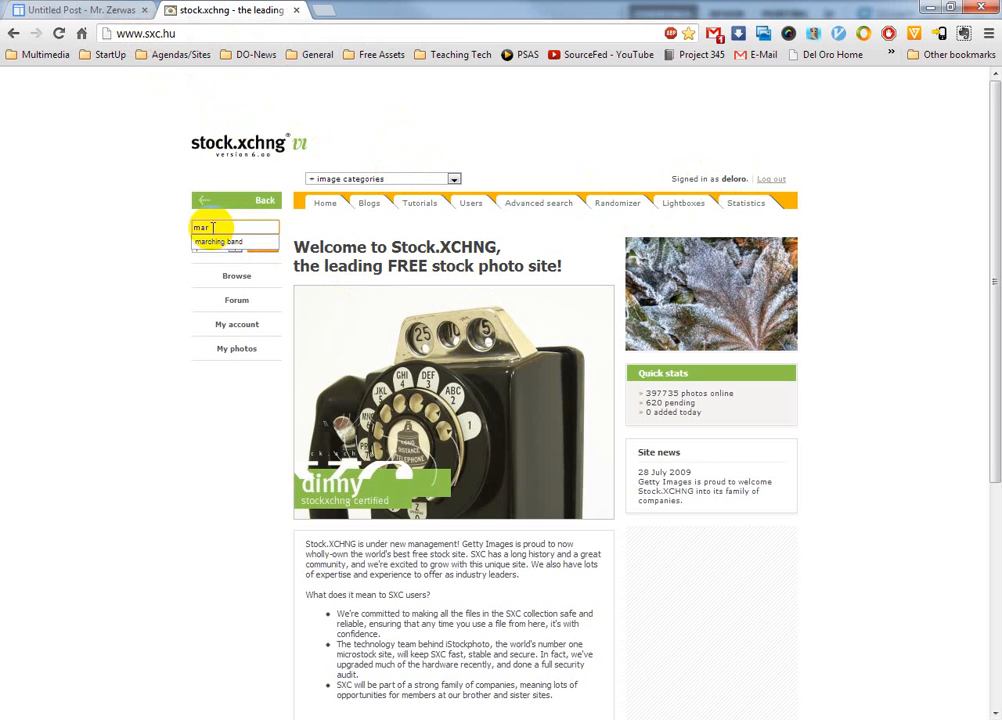
{"action": "left_click", "coordinate": [224, 241]}
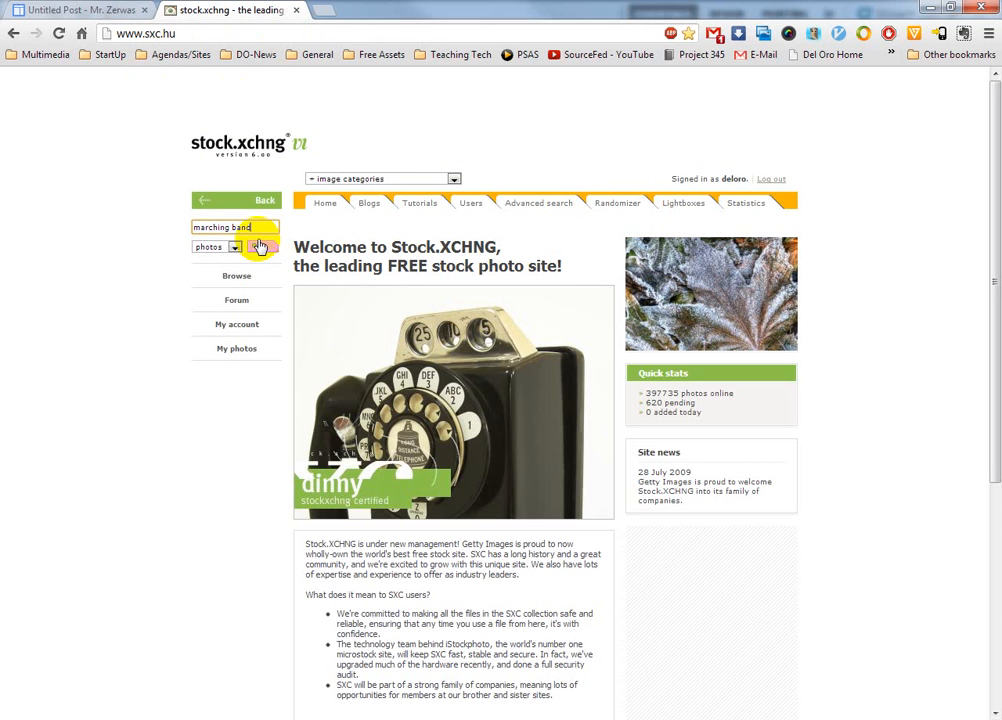
{"action": "left_click", "coordinate": [259, 246]}
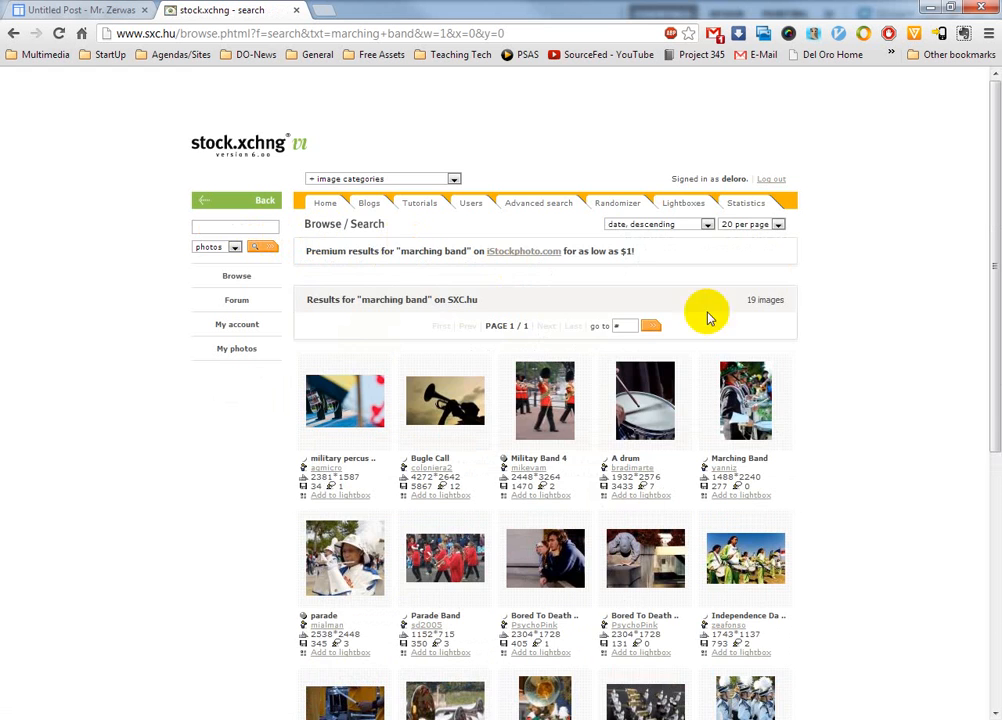
Step: Open the Marching Band photo of a trombone player from the results and start its download
{"action": "scroll", "coordinate": [870, 438], "scroll_direction": "down", "scroll_amount": 3}
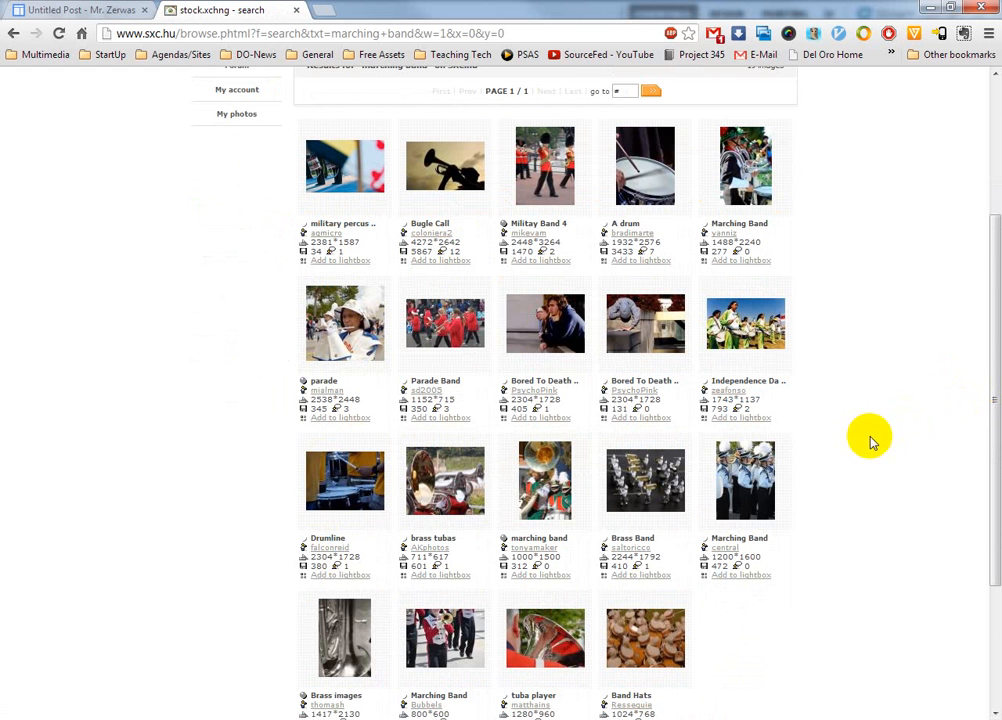
{"action": "scroll", "coordinate": [867, 442], "scroll_direction": "down", "scroll_amount": 1}
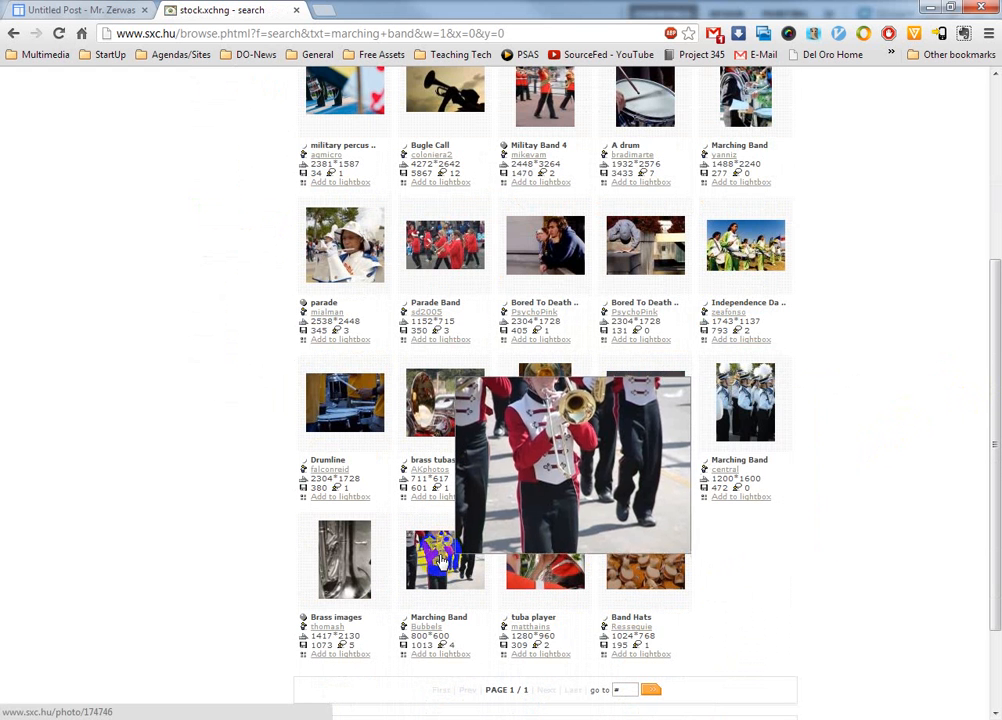
{"action": "left_click", "coordinate": [441, 563]}
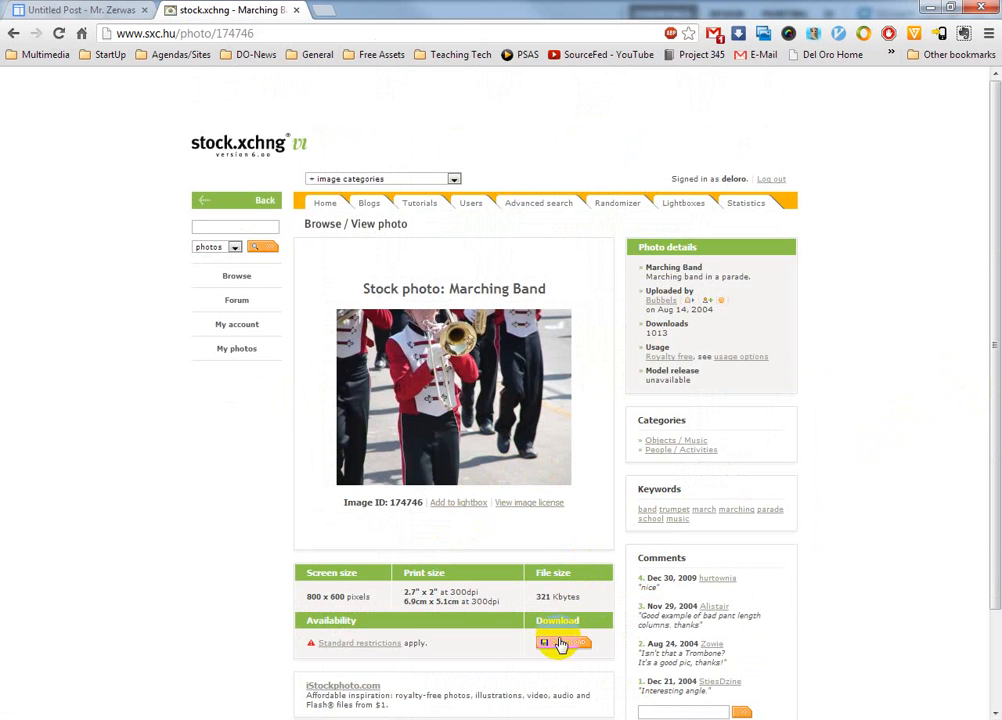
{"action": "left_click", "coordinate": [563, 645]}
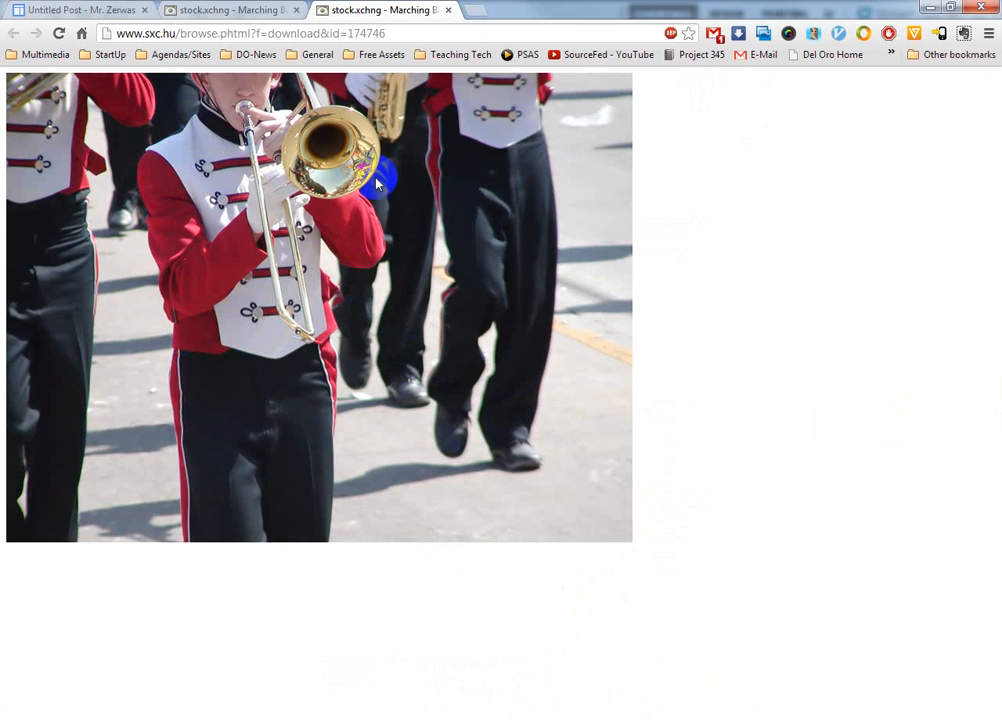
Step: Save the full-size image to the Desktop as 174746_8135
{"action": "right_click", "coordinate": [316, 362]}
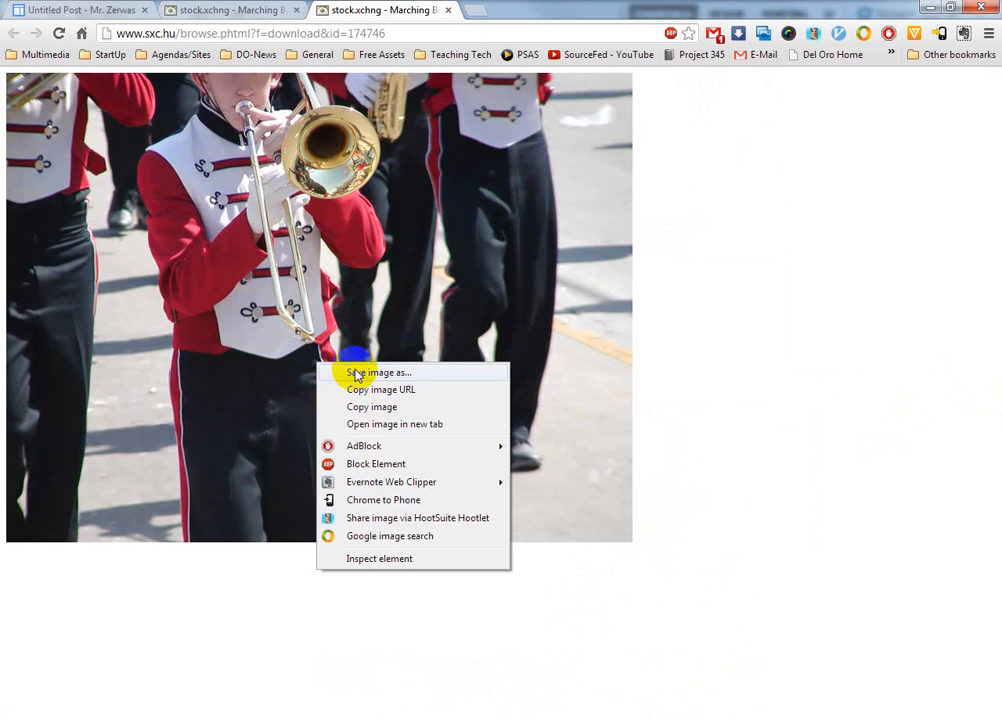
{"action": "left_click", "coordinate": [356, 373]}
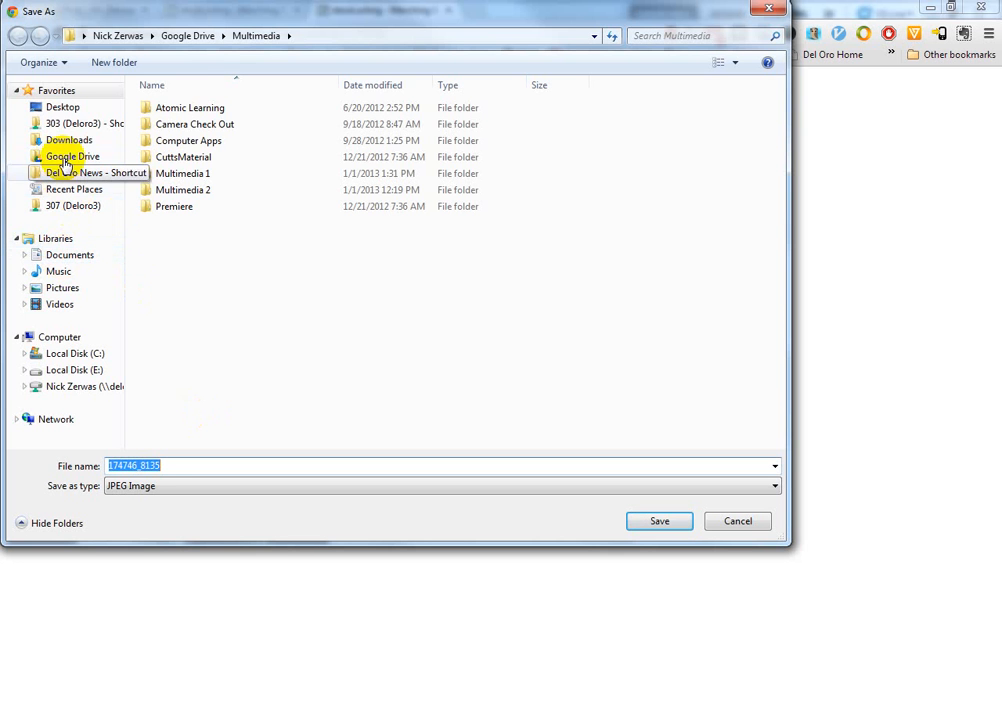
{"action": "left_click", "coordinate": [63, 108]}
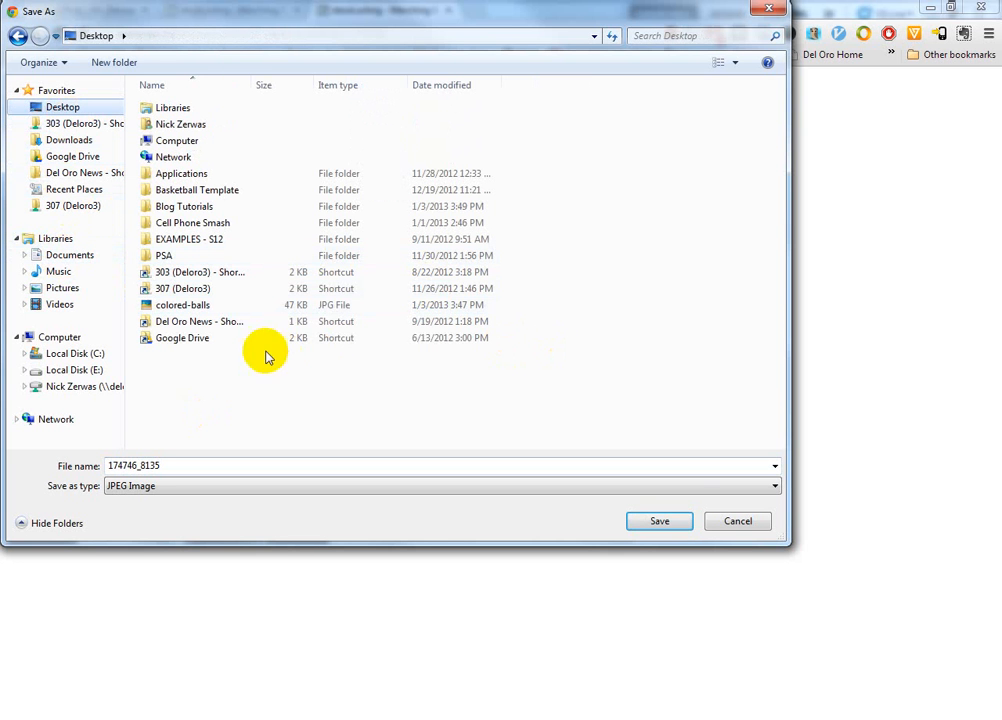
{"action": "left_click", "coordinate": [660, 523]}
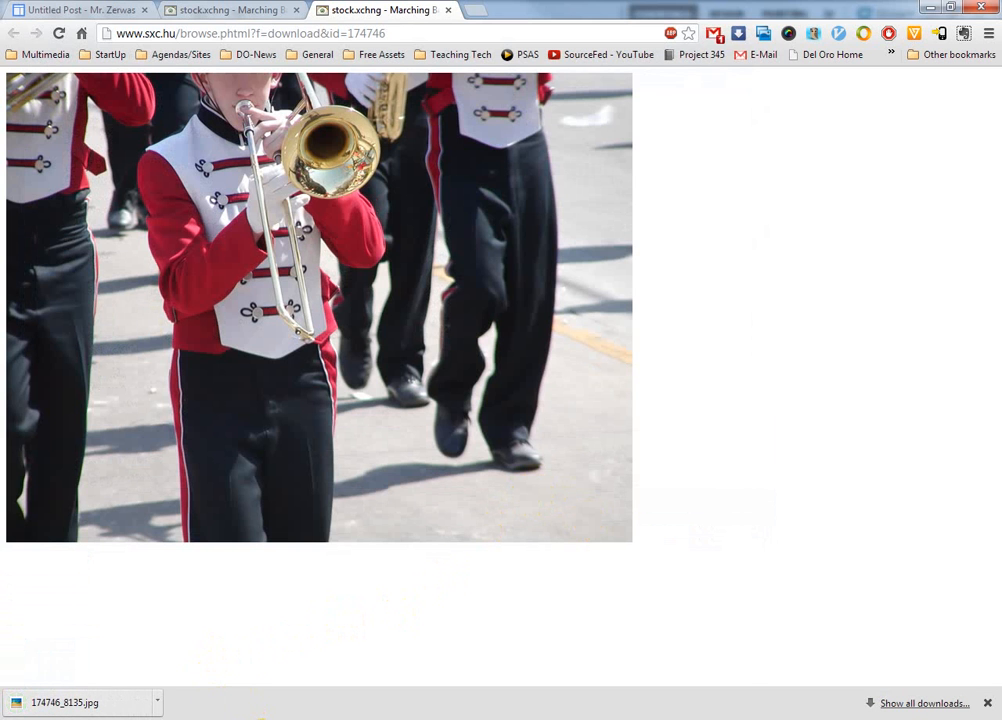
Step: Switch to Photoshop and open the saved 174746_8135 image from the Desktop
{"action": "left_click", "coordinate": [262, 719]}
{"action": "left_click", "coordinate": [18, 33]}
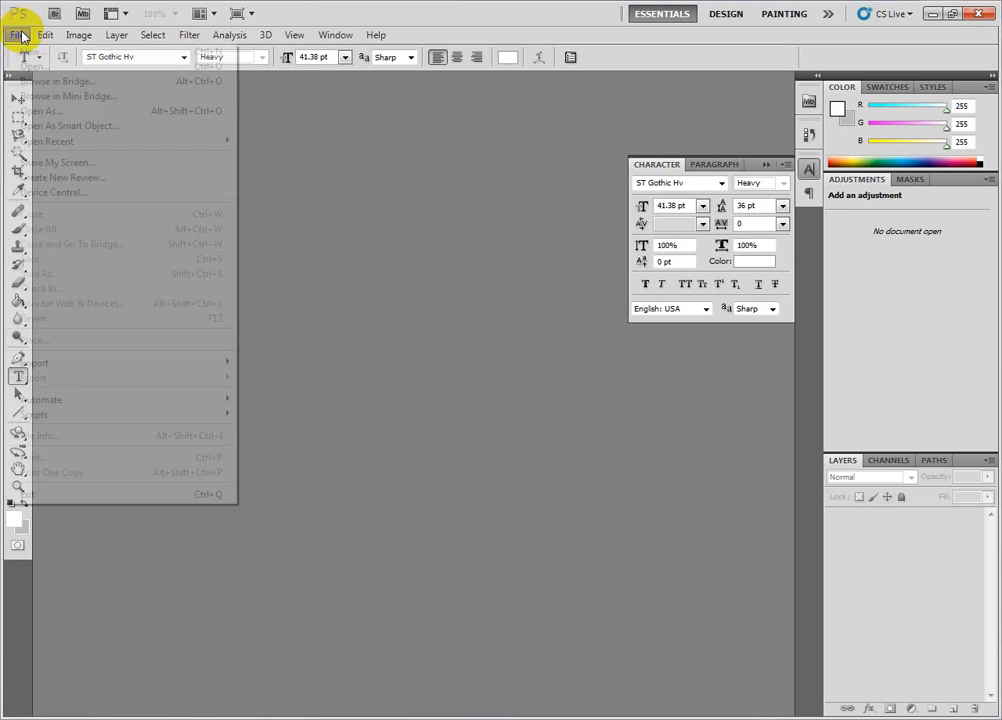
{"action": "left_click", "coordinate": [54, 64]}
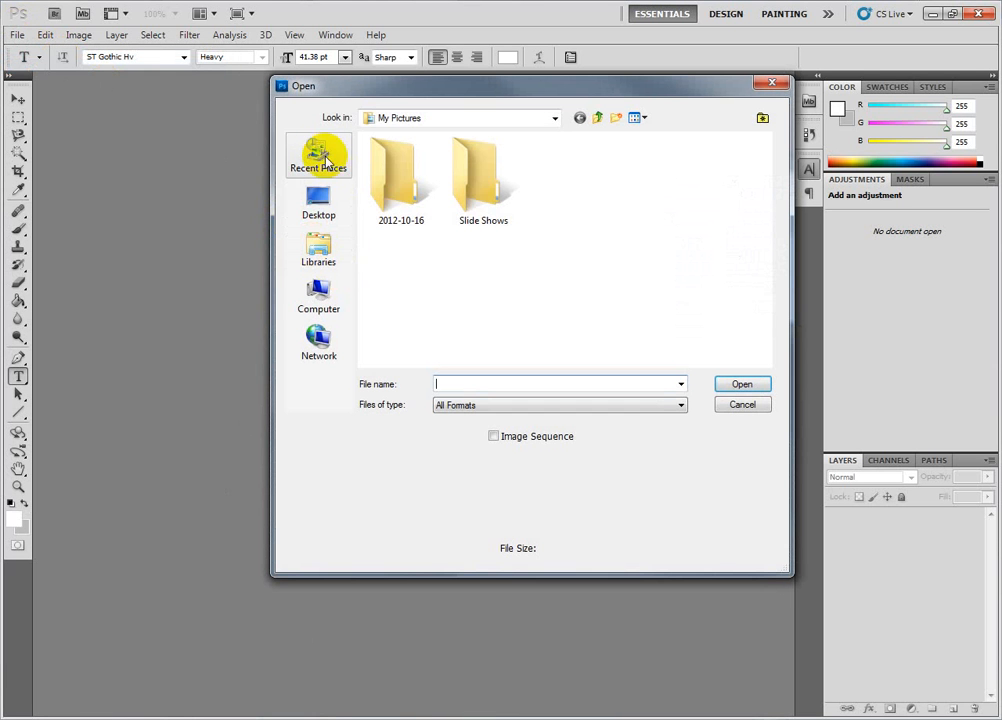
{"action": "left_click", "coordinate": [318, 216]}
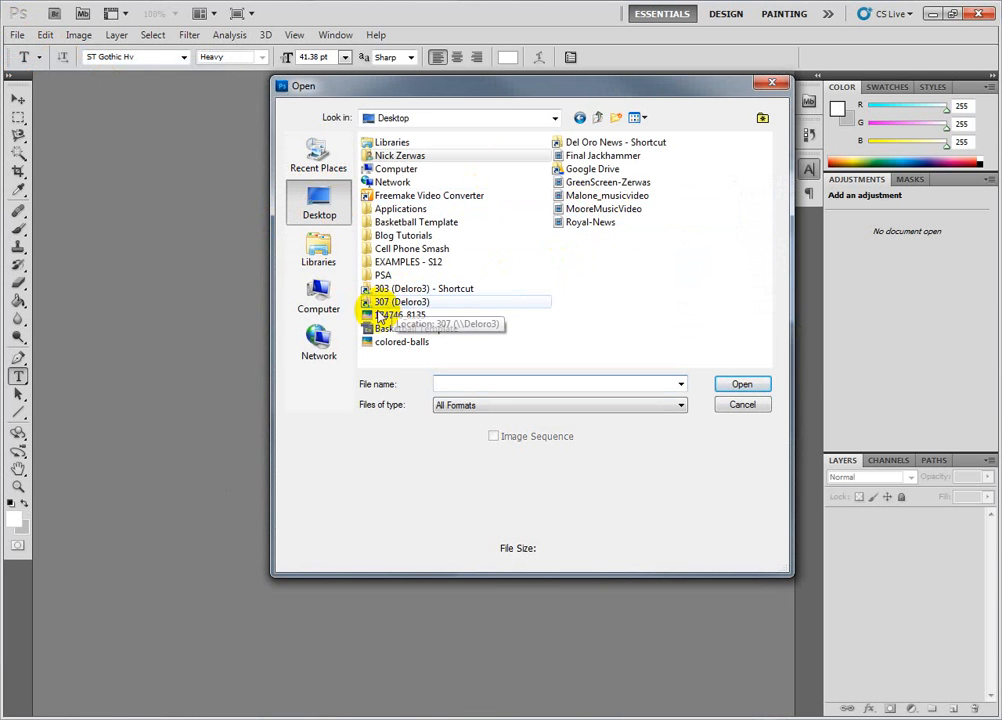
{"action": "left_click", "coordinate": [382, 316]}
{"action": "left_click", "coordinate": [741, 384]}
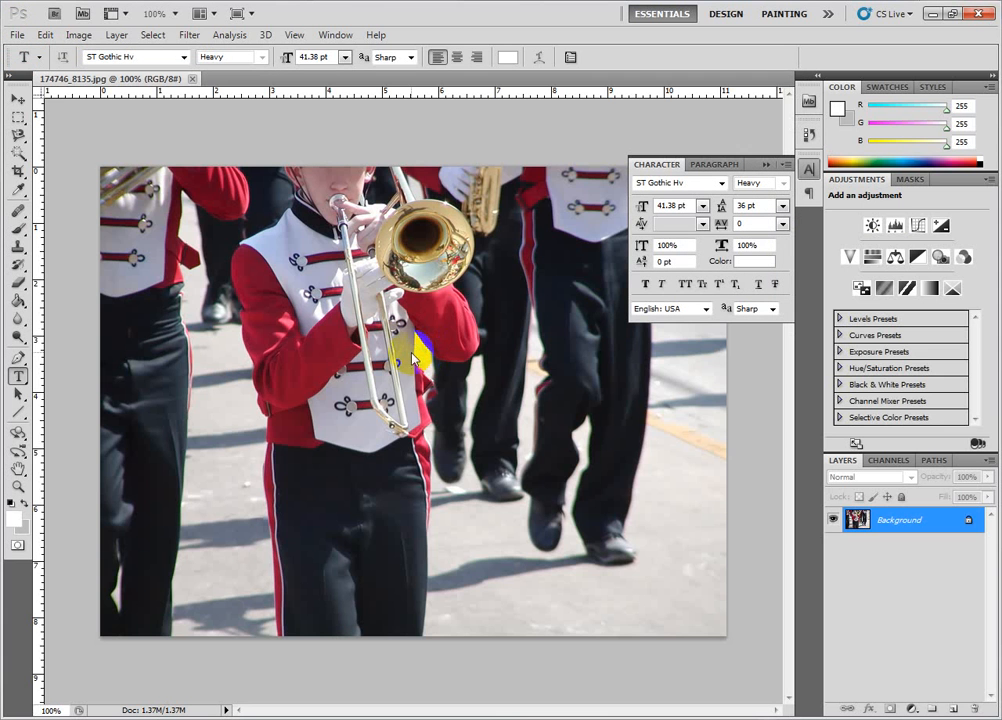
Step: Resize the image to 400 pixels wide with proportions constrained
{"action": "left_click", "coordinate": [763, 162]}
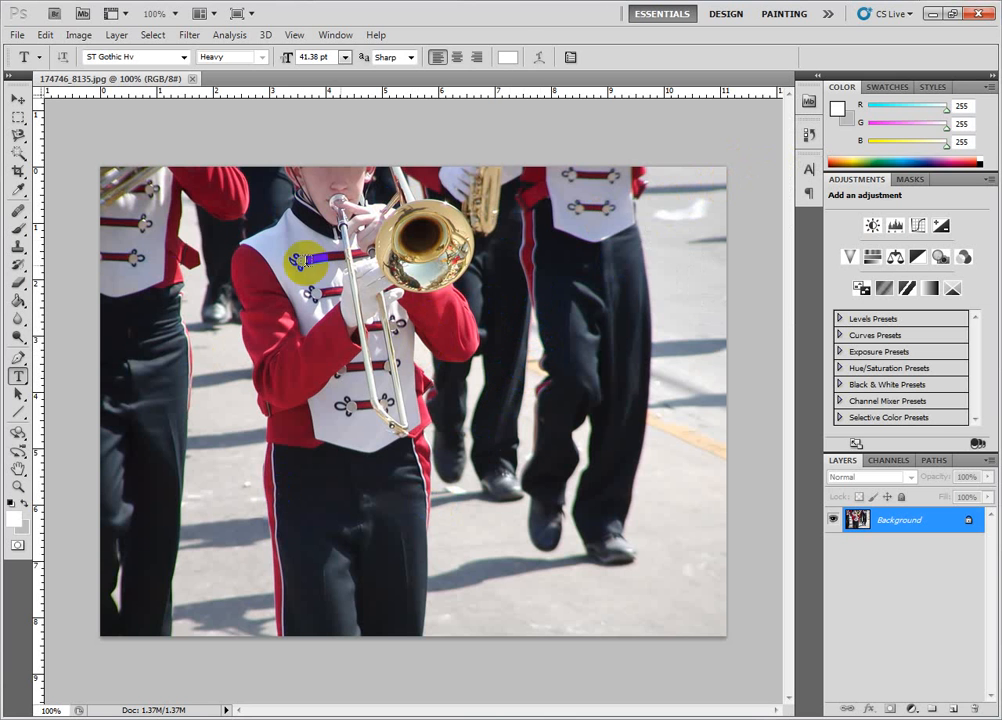
{"action": "left_click", "coordinate": [78, 34]}
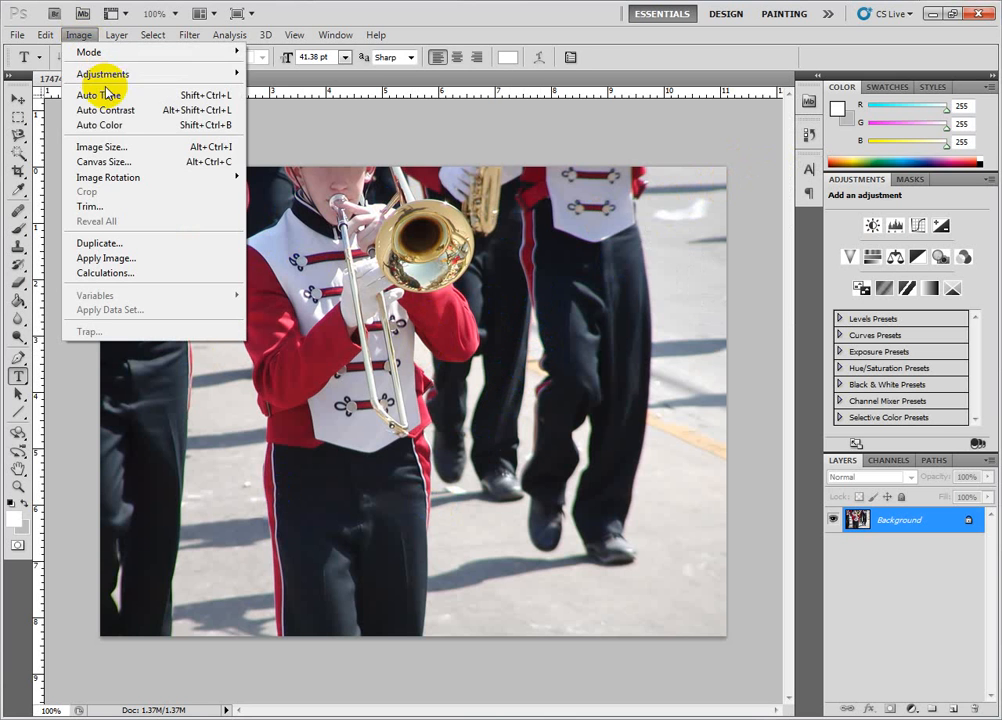
{"action": "left_click", "coordinate": [121, 146]}
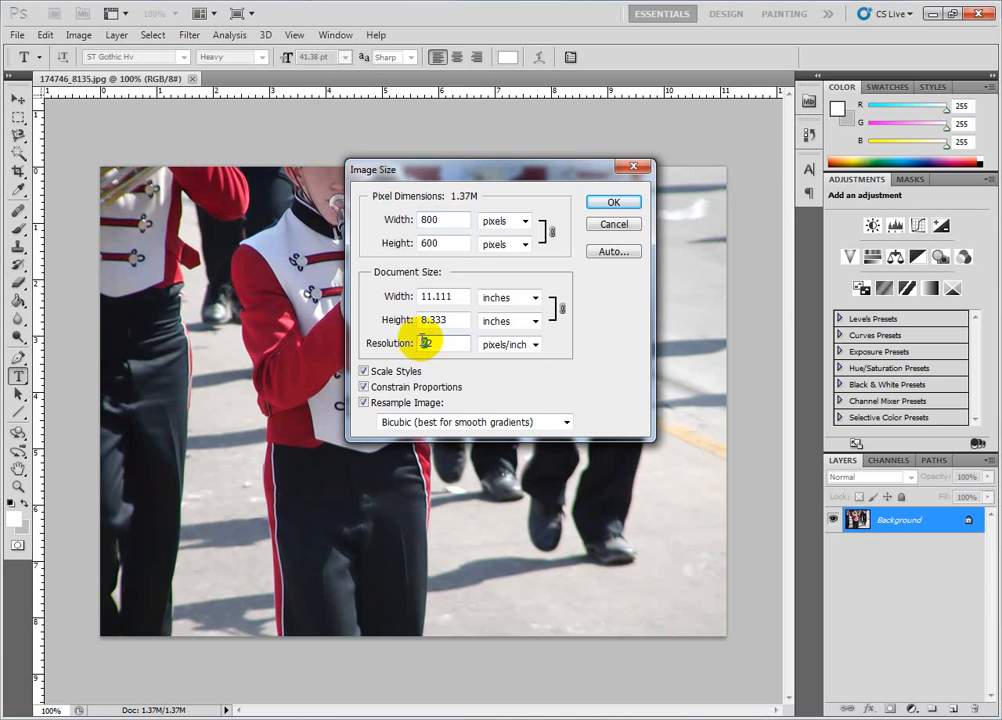
{"action": "left_click", "coordinate": [408, 343]}
{"action": "double_click", "coordinate": [464, 344]}
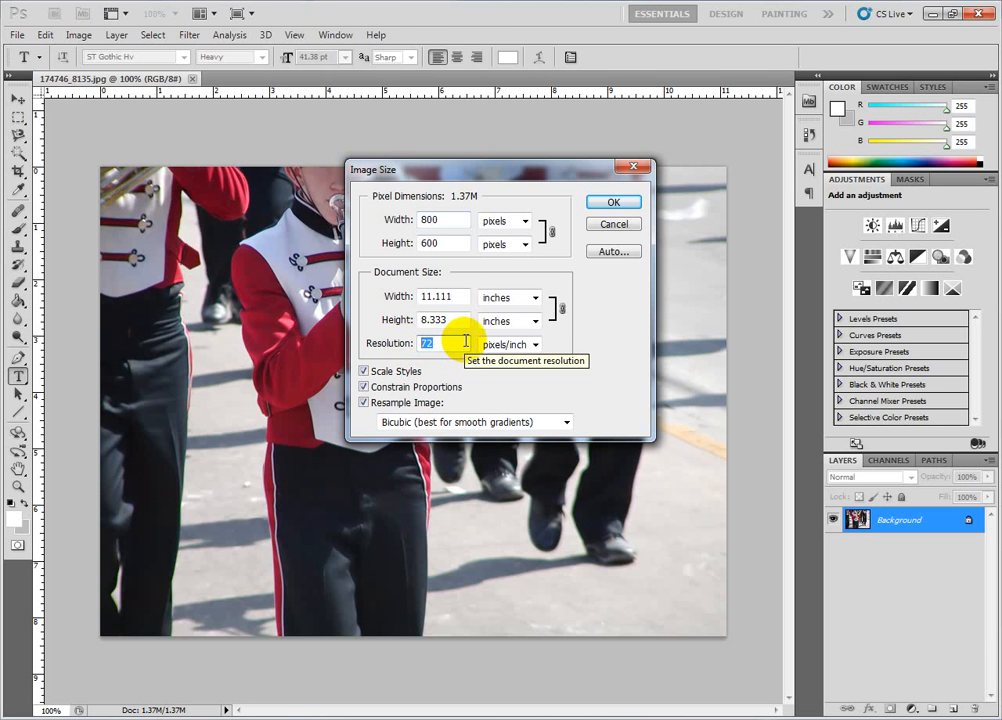
{"action": "double_click", "coordinate": [434, 221]}
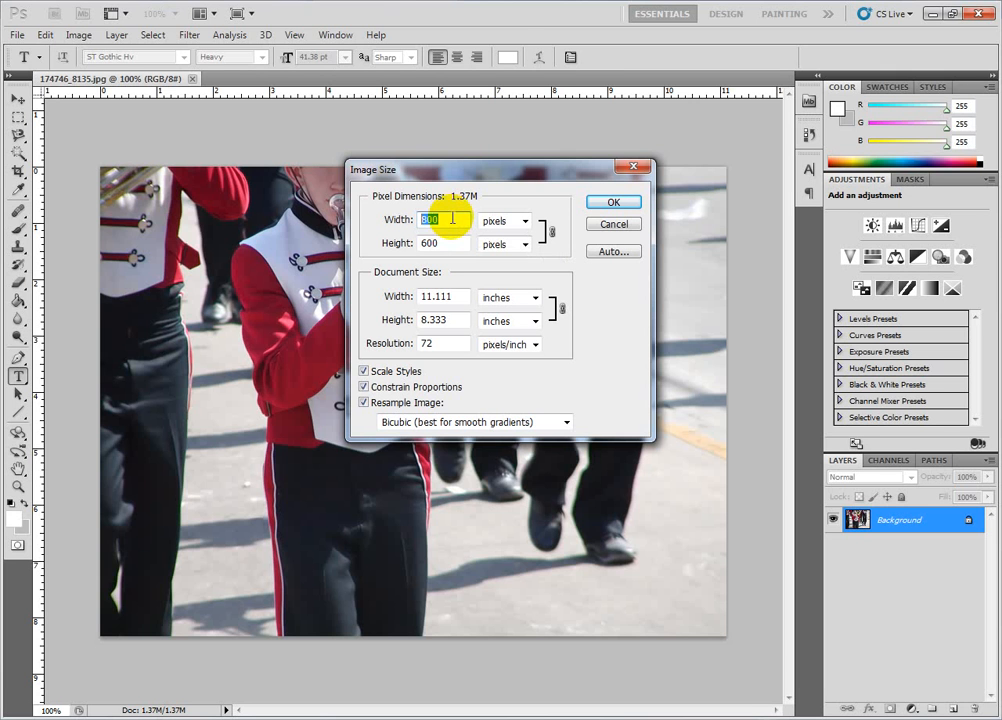
{"action": "type", "text": "400"}
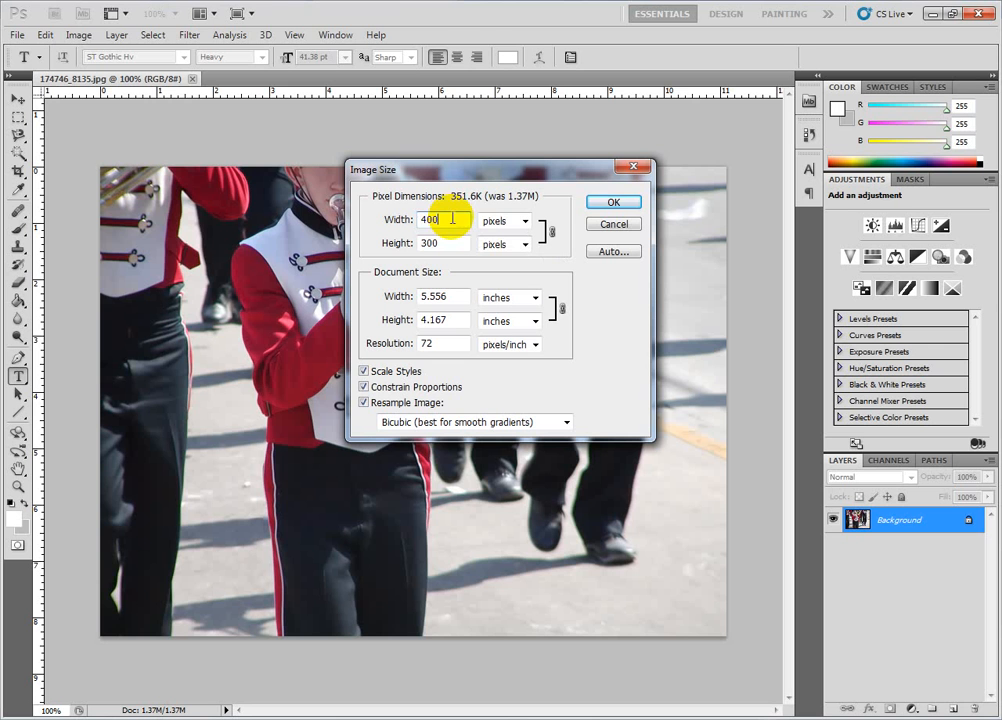
{"action": "left_click", "coordinate": [615, 205]}
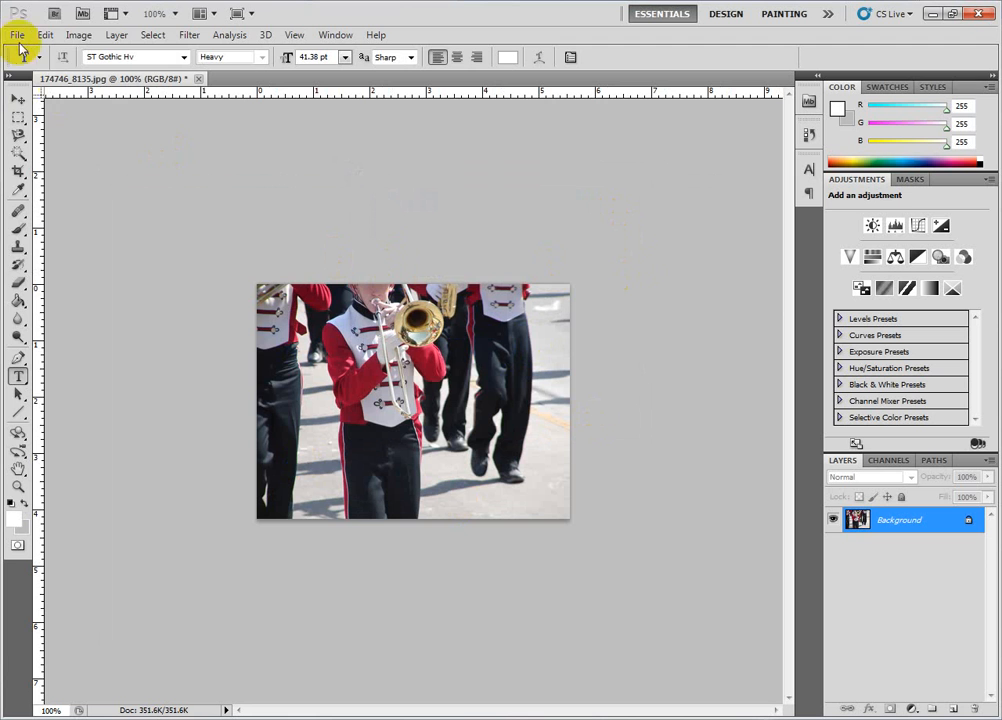
Step: Save the resized image for web as a 400 x 300 JPEG High file named marching_band on the Desktop
{"action": "left_click", "coordinate": [19, 35]}
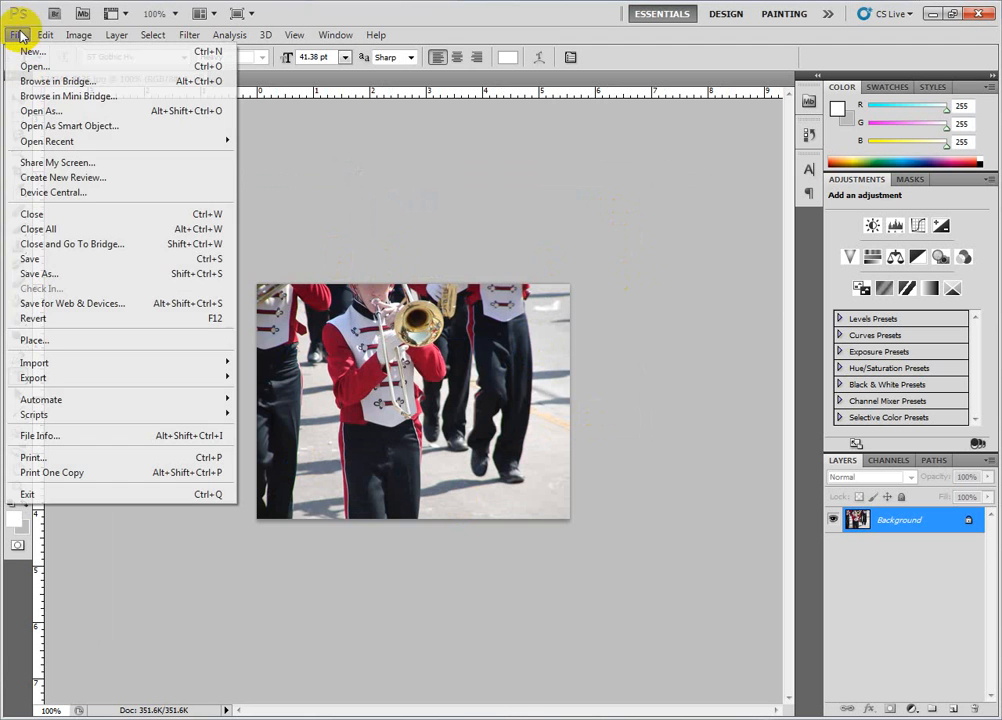
{"action": "left_click", "coordinate": [72, 303]}
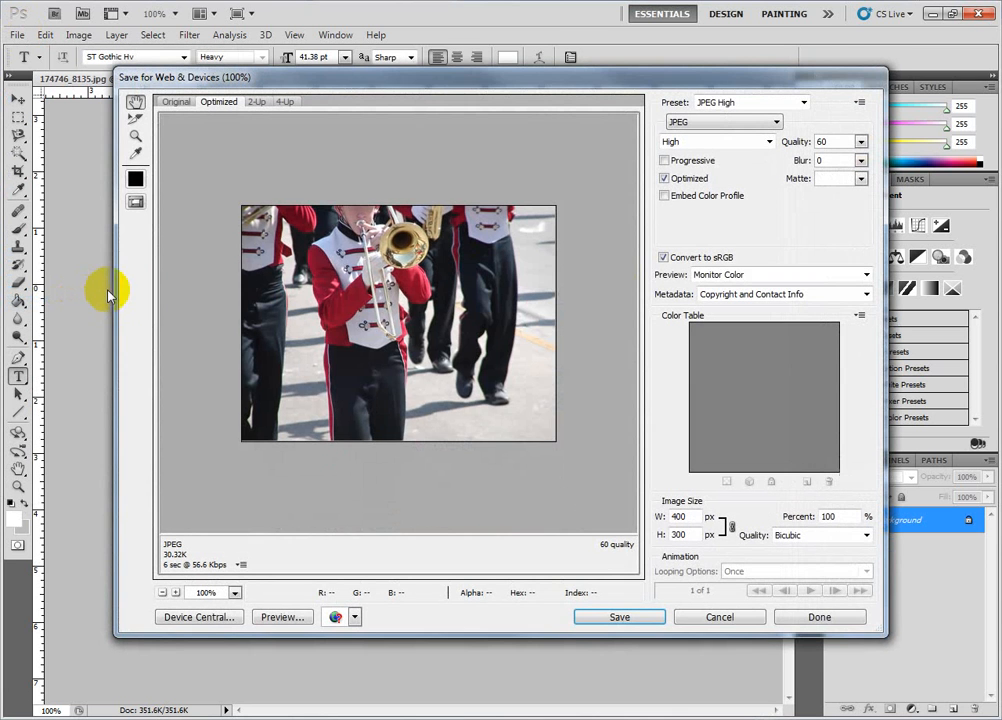
{"action": "left_click", "coordinate": [369, 370]}
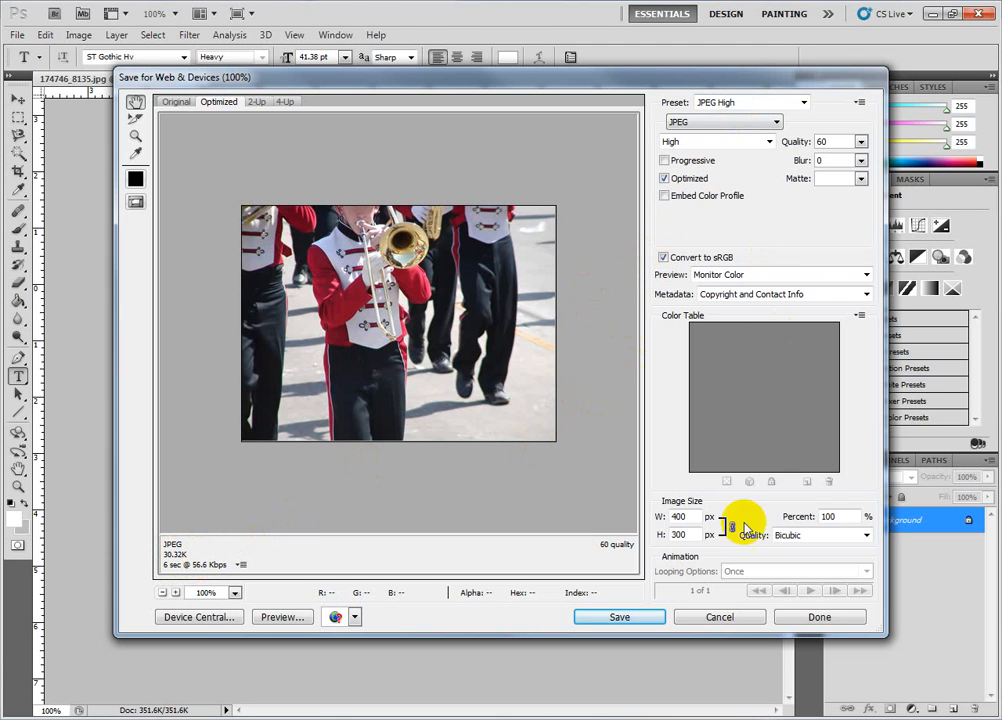
{"action": "left_click", "coordinate": [630, 618]}
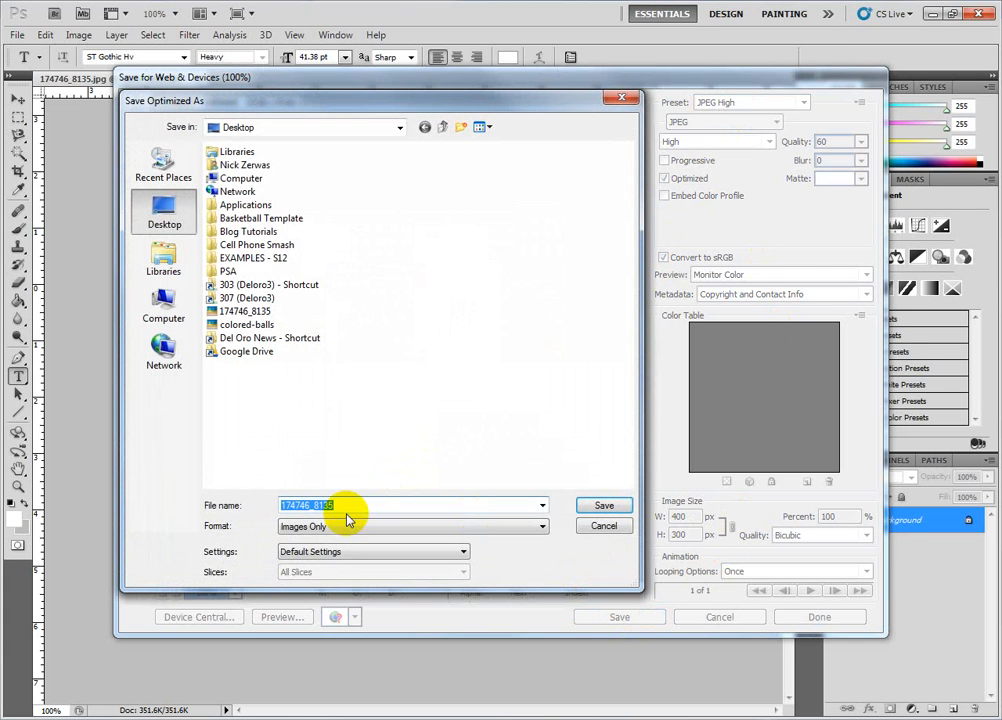
{"action": "type", "text": "marching_band"}
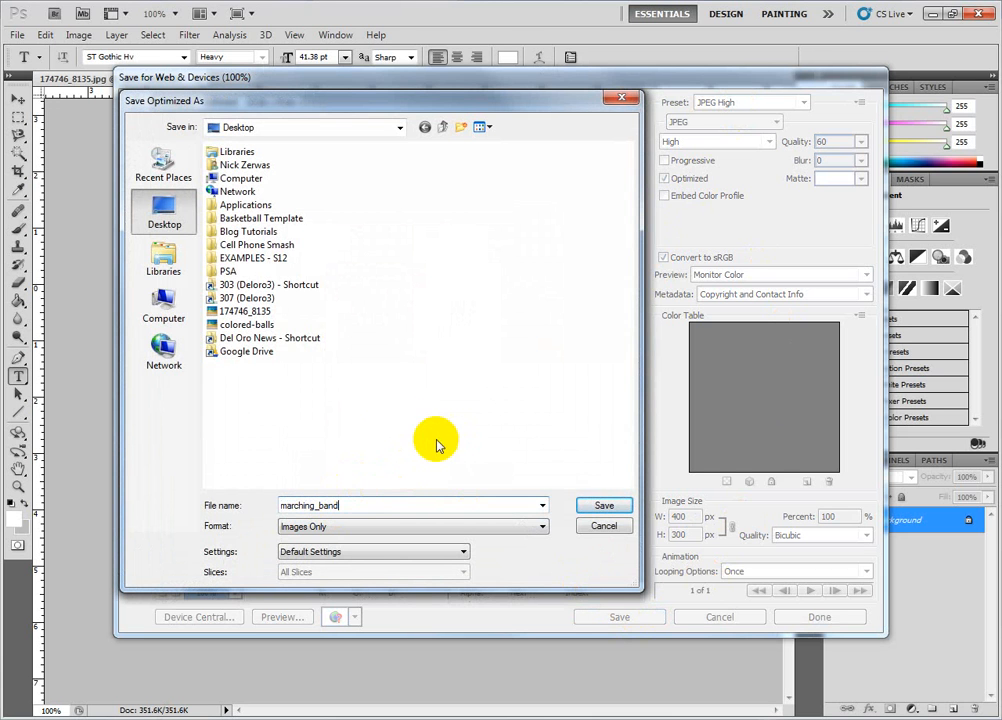
{"action": "left_click", "coordinate": [602, 508]}
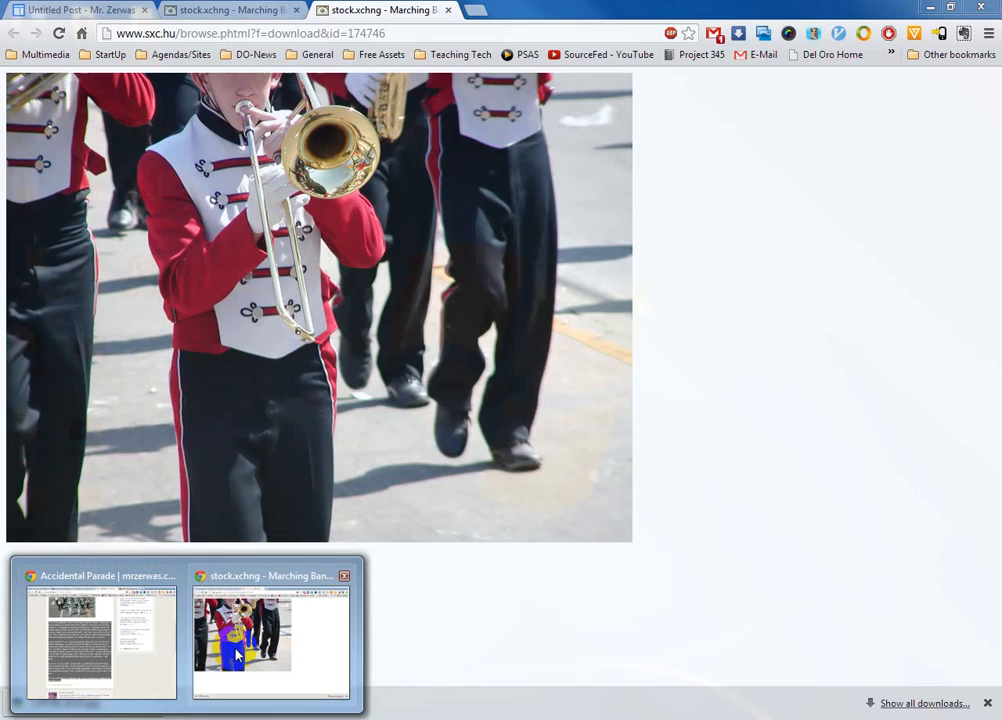
Step: Switch to the browser's blog post draft and place the cursor at the start of the post's body text
{"action": "left_click", "coordinate": [238, 655]}
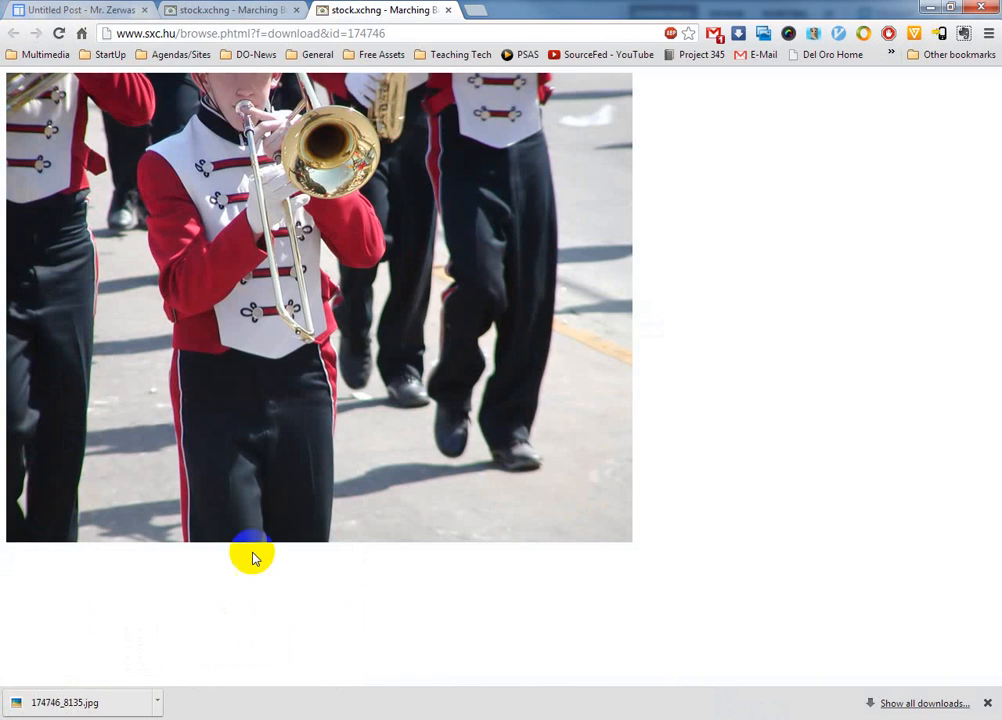
{"action": "left_click", "coordinate": [69, 12]}
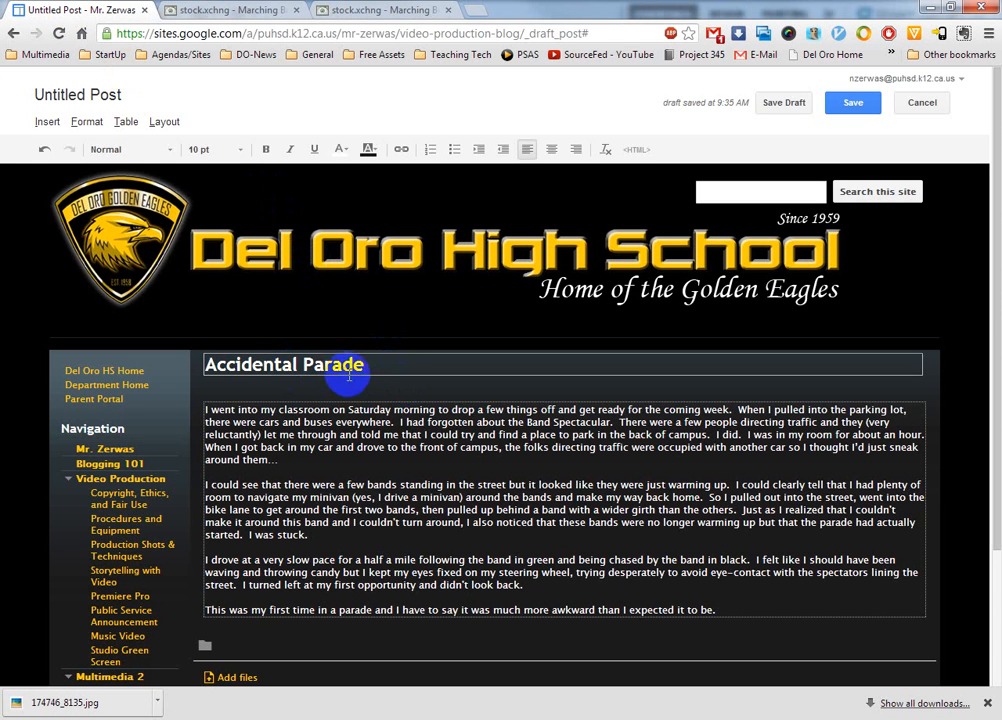
{"action": "left_click", "coordinate": [207, 409]}
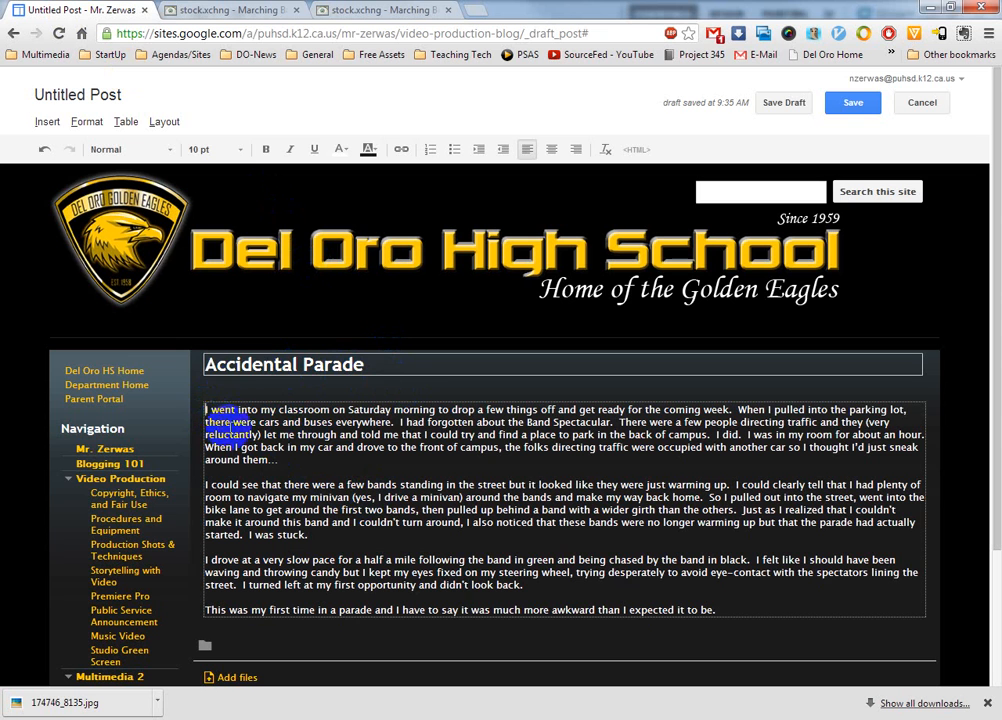
Step: Insert the uploaded marching_band image from the Desktop at the start of the post and turn on text wrapping
{"action": "left_click", "coordinate": [45, 124]}
{"action": "left_click", "coordinate": [86, 168]}
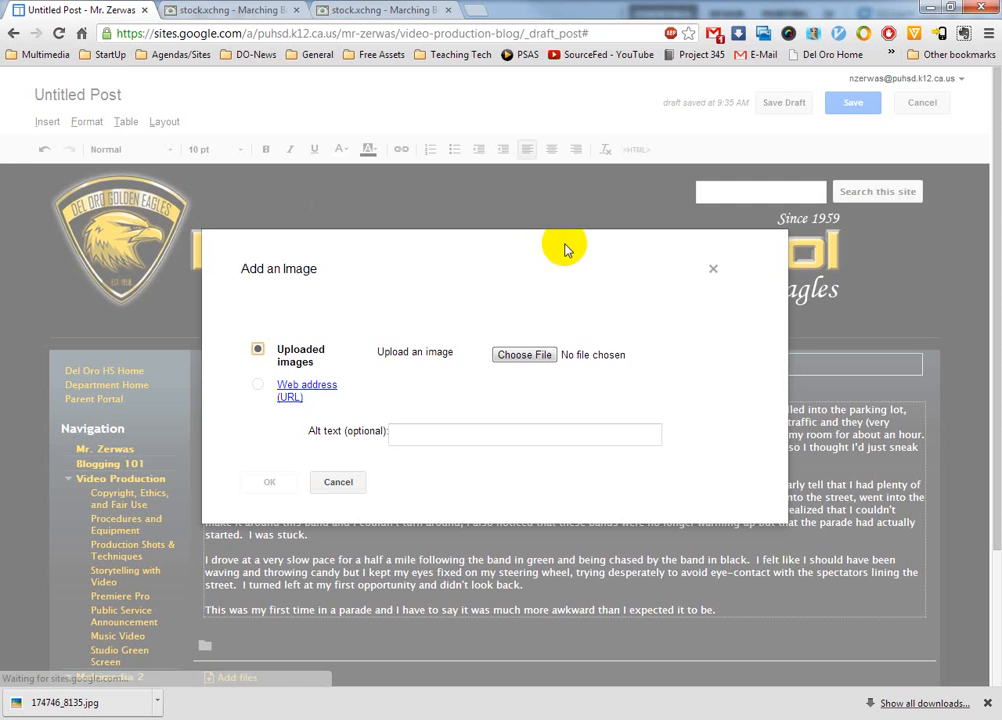
{"action": "left_click", "coordinate": [525, 356]}
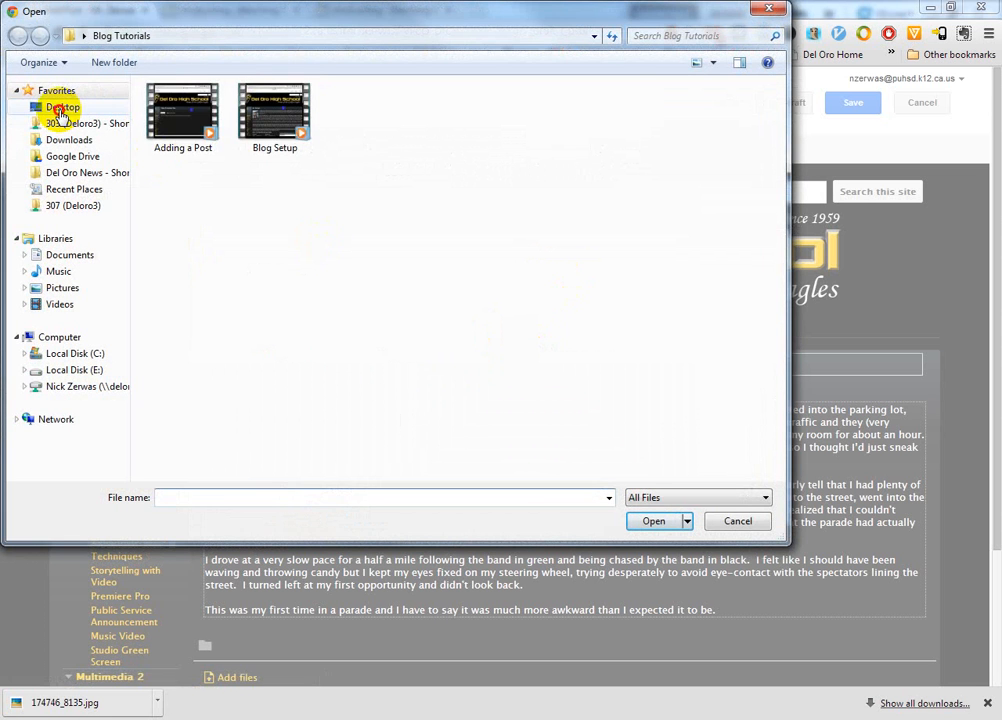
{"action": "left_click", "coordinate": [61, 110]}
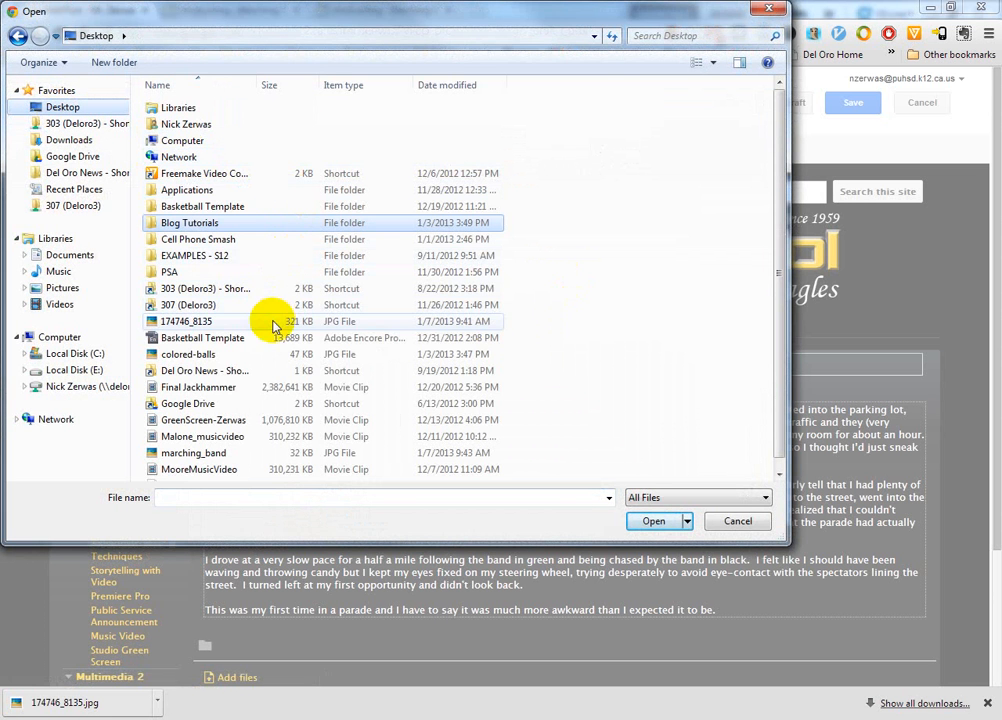
{"action": "left_click", "coordinate": [181, 456]}
{"action": "left_click", "coordinate": [652, 521]}
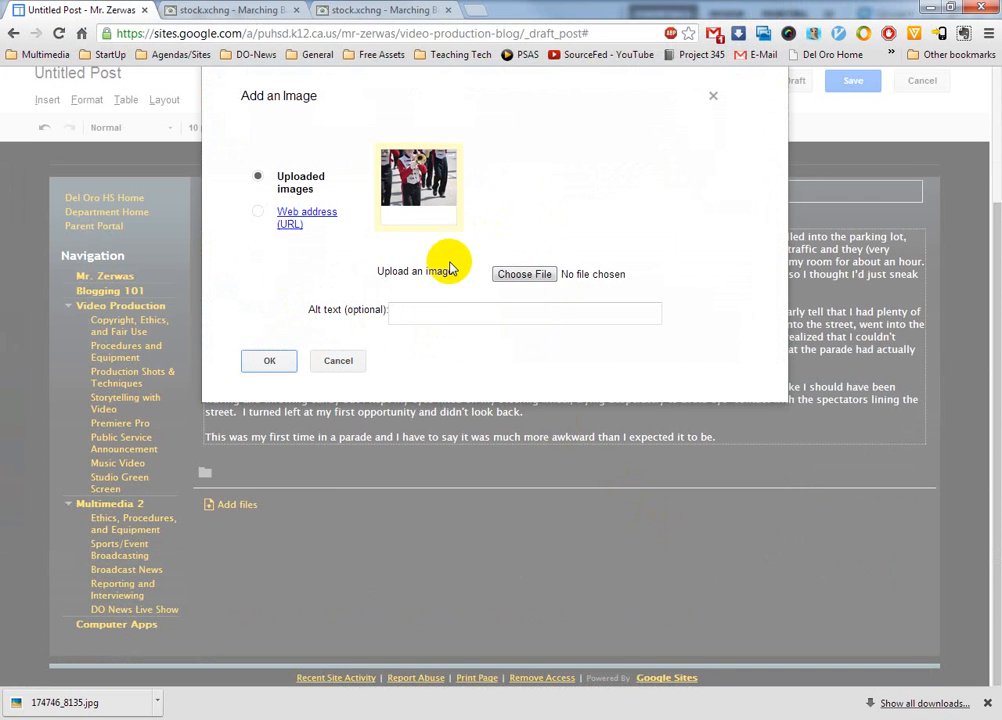
{"action": "left_click", "coordinate": [268, 359]}
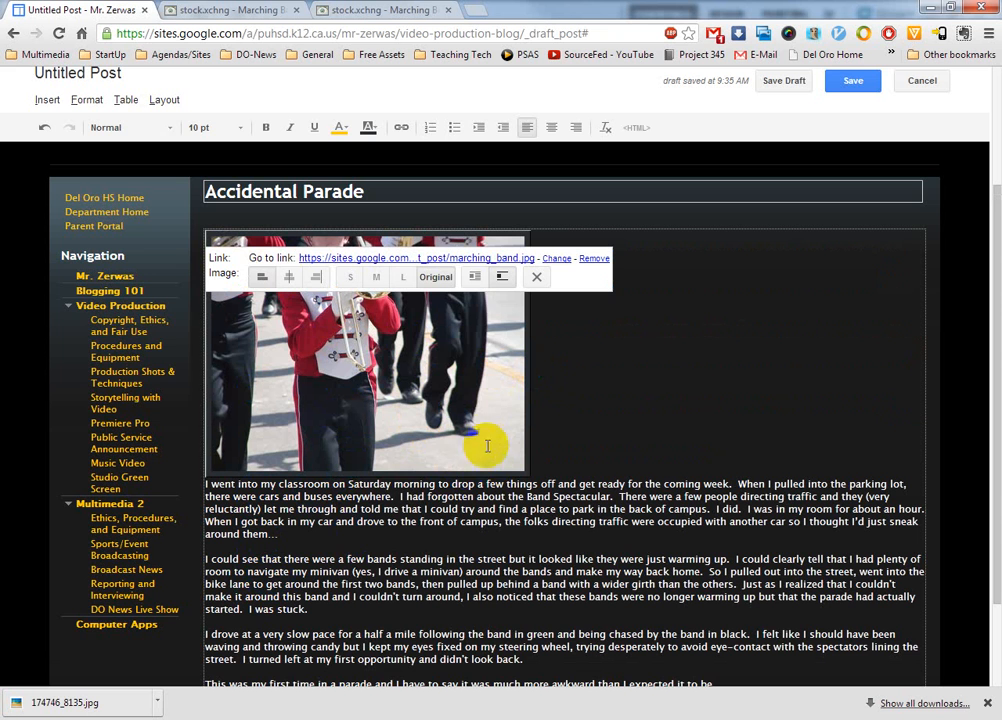
{"action": "left_click", "coordinate": [474, 277]}
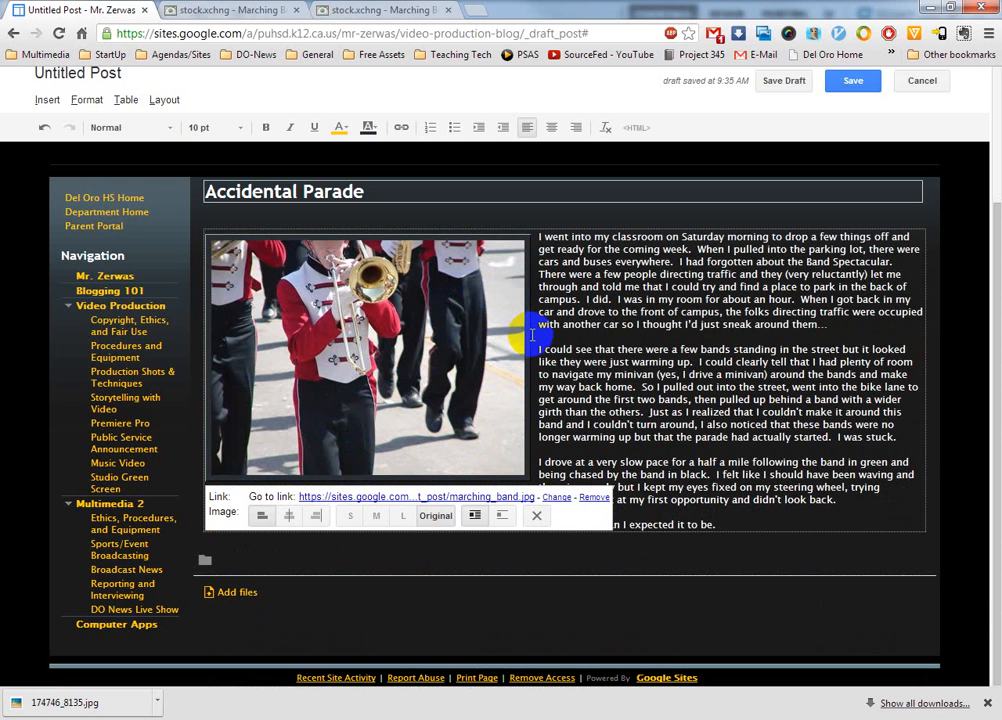